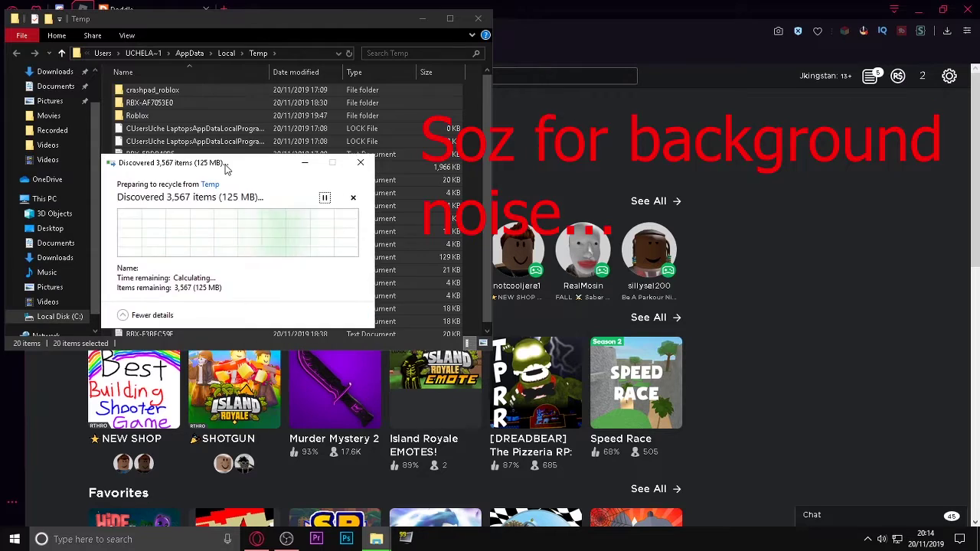
Step: Close the user Temp folder window and open the Windows Temp folder by running "temp"
click(478, 19)
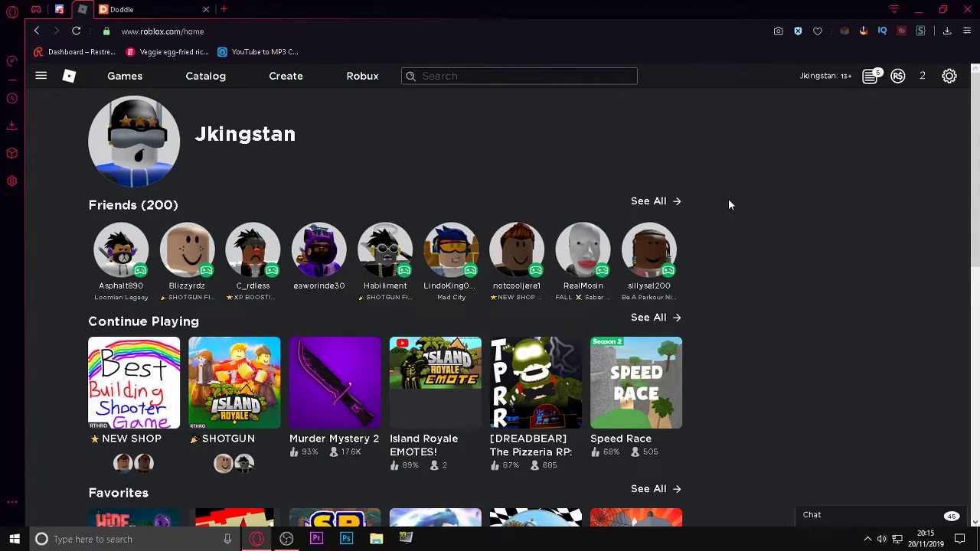
key(super+r)
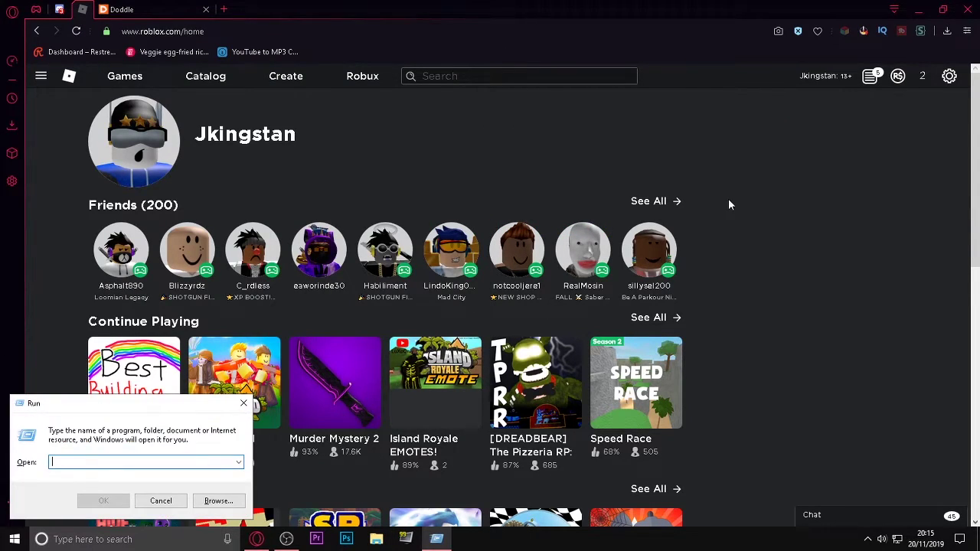
drag(490, 213, 469, 182)
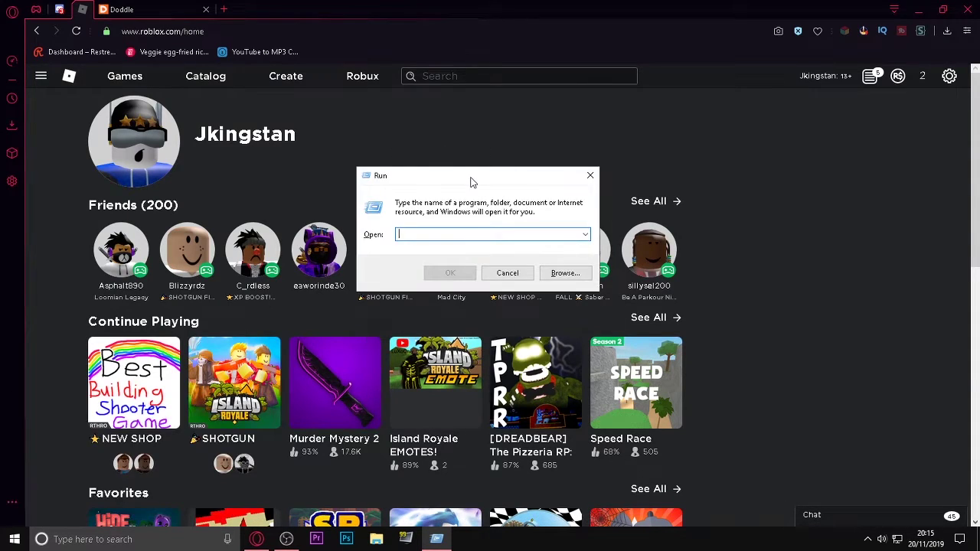
text(temp)
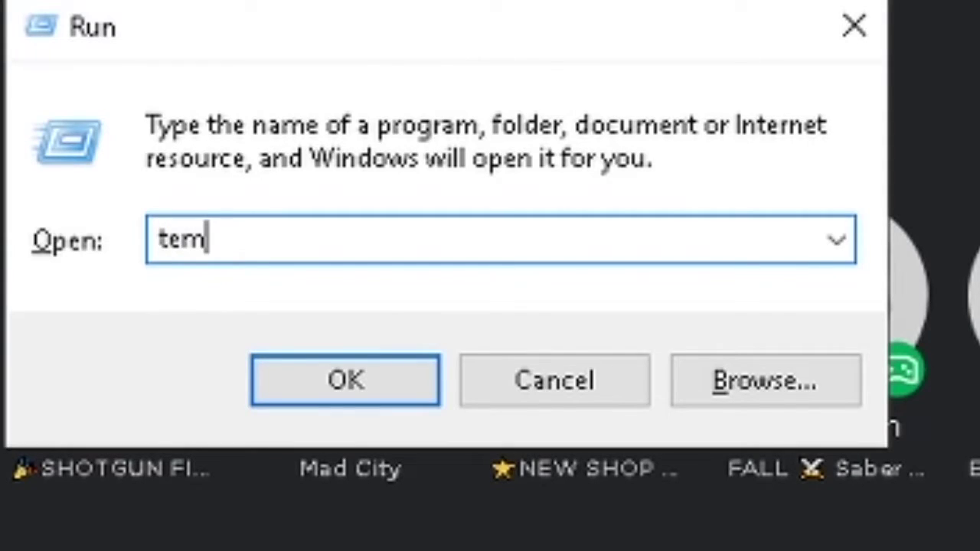
key(Return)
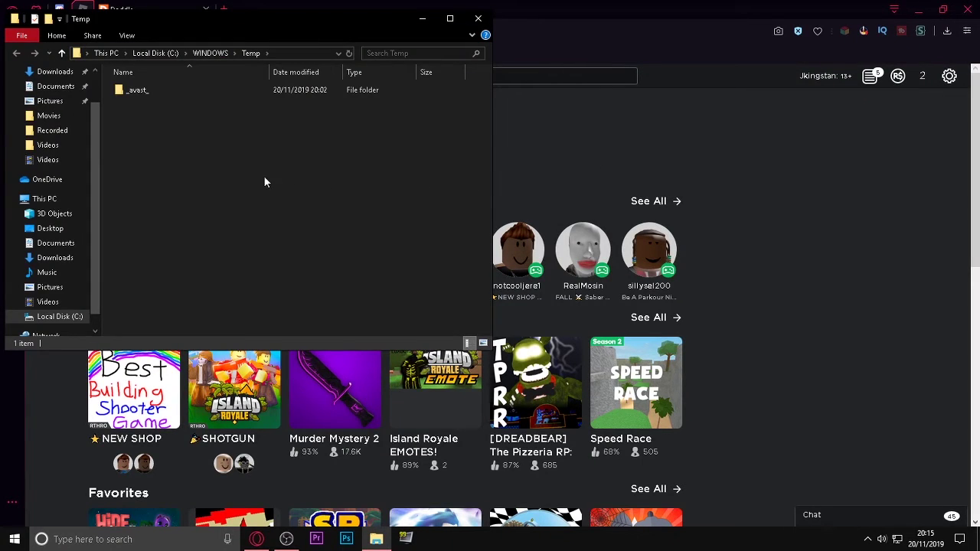
Step: Check the contents of the Windows Temp folder, highlighting the _avast_ folder, and close the window
drag(264, 181, 167, 83)
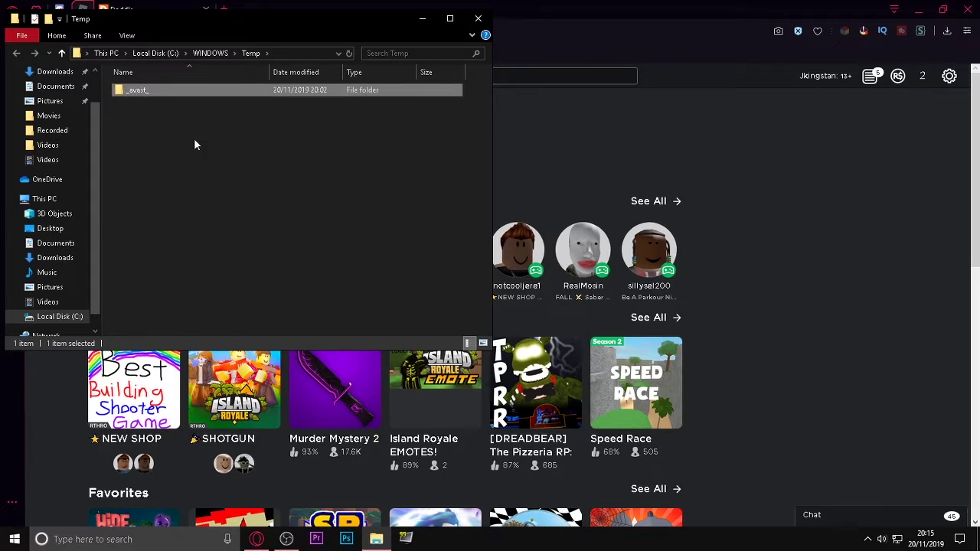
click(208, 166)
drag(170, 147, 166, 86)
click(233, 189)
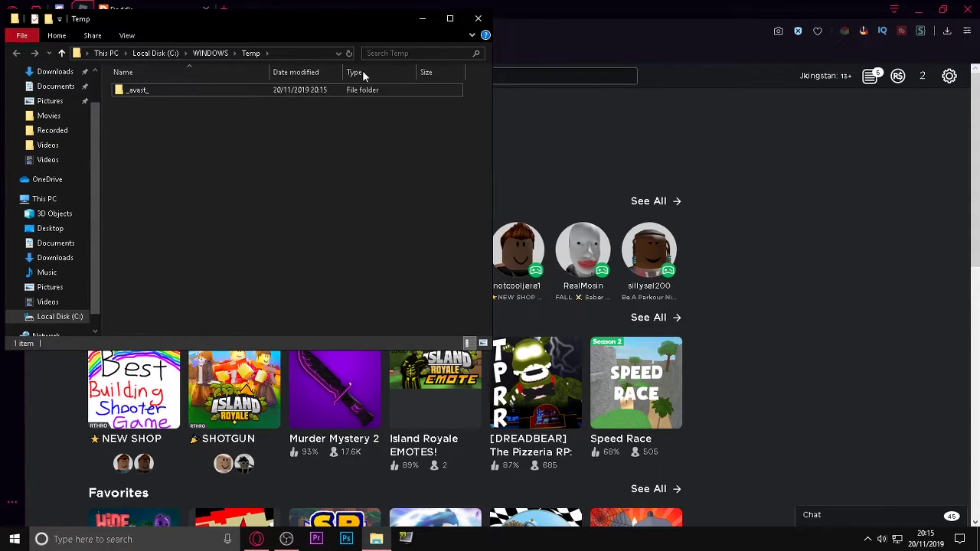
click(476, 19)
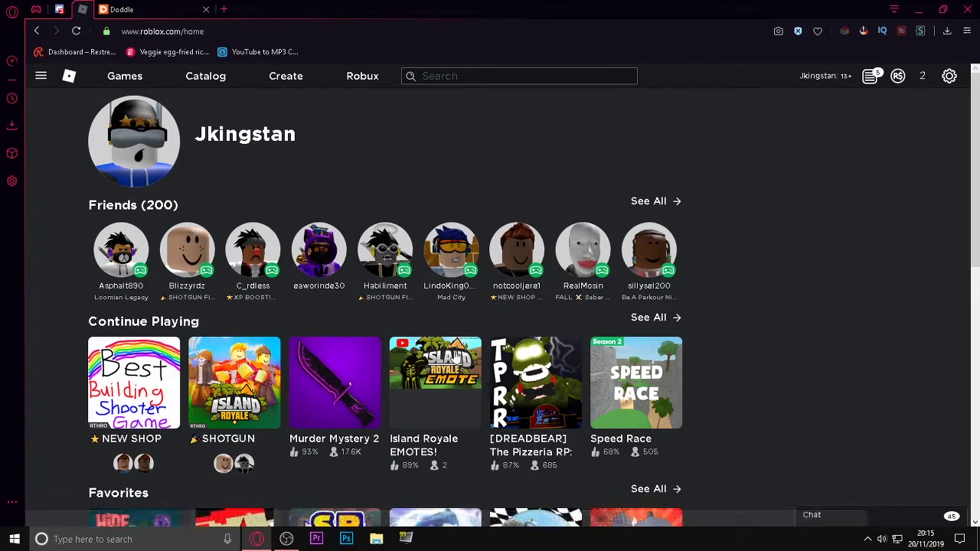
Step: Open the Windows prefetch folder by running "prefetch"
key(super+r)
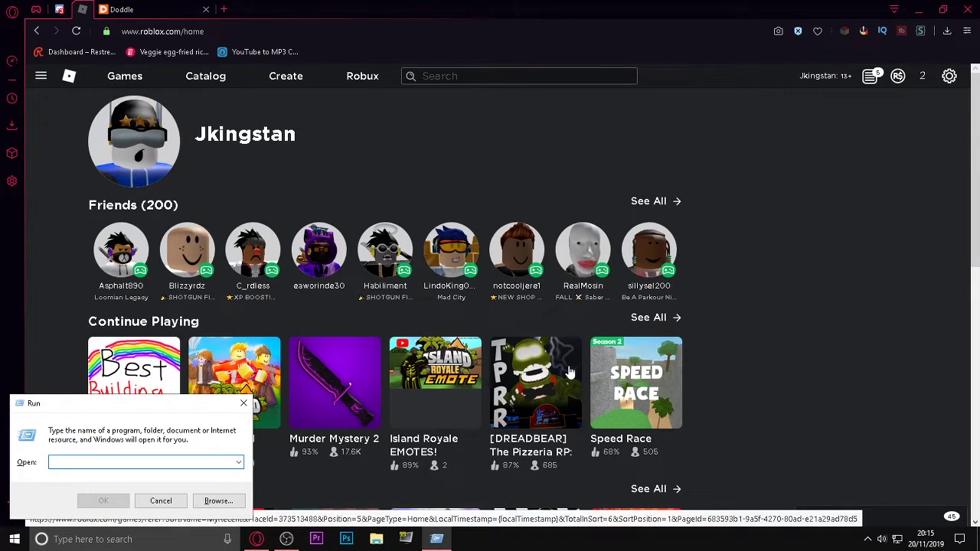
drag(126, 403, 371, 168)
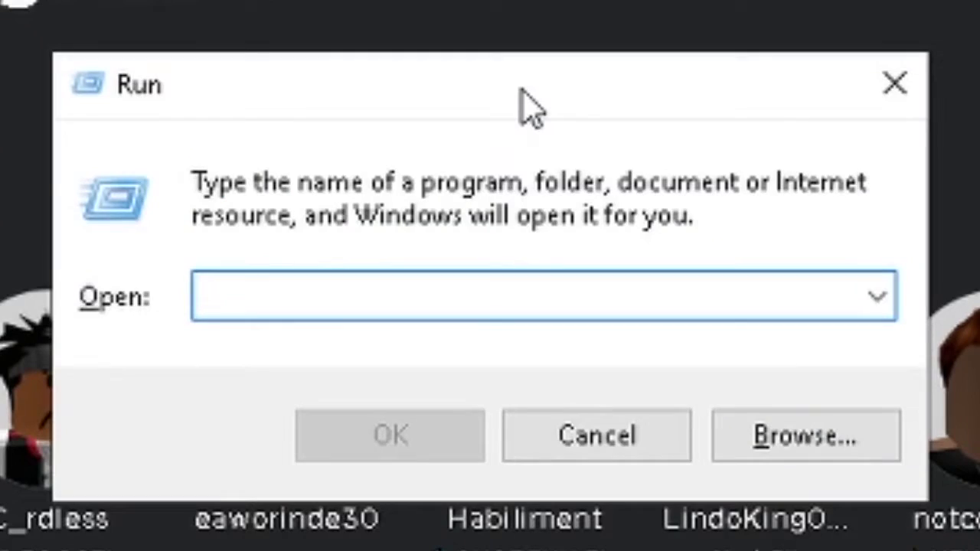
text(prefetch)
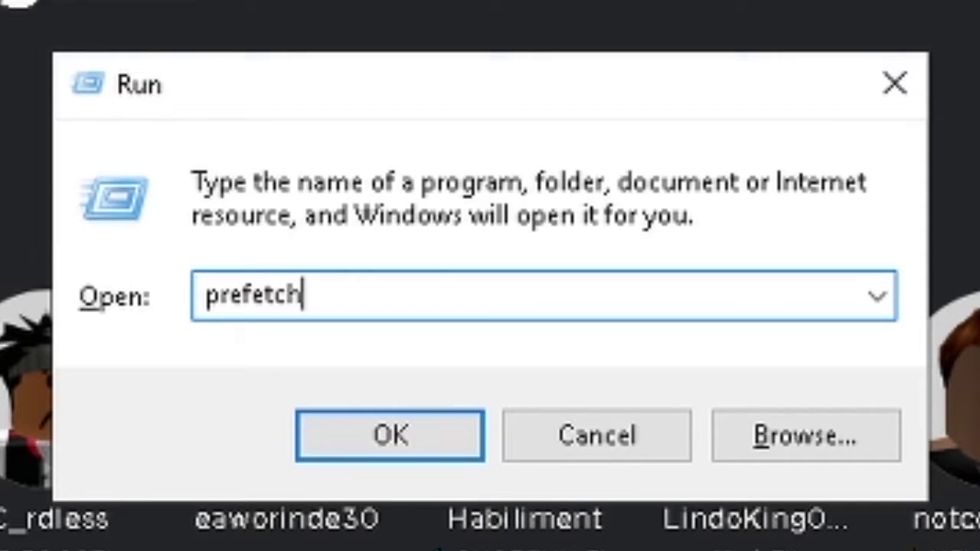
key(Return)
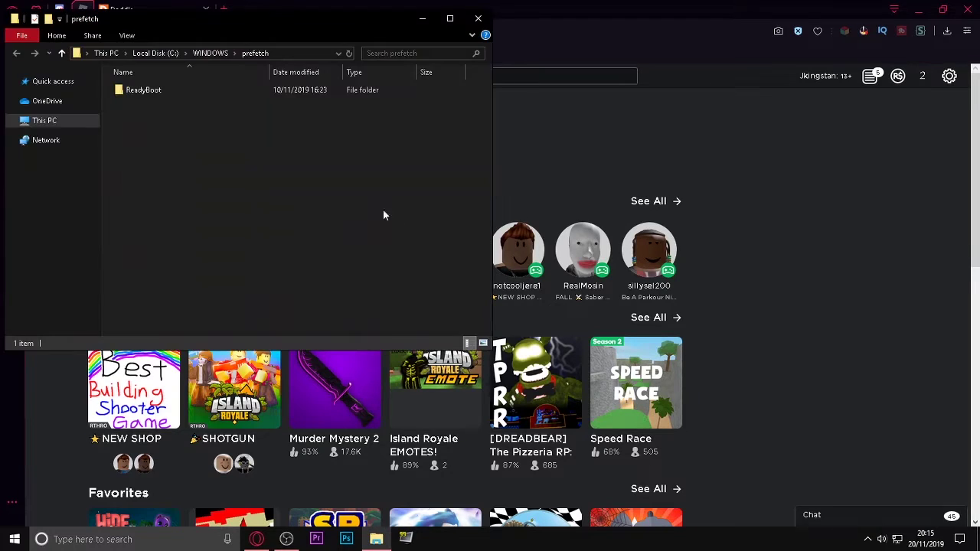
Step: Delete the ReadyBoot folder from the prefetch folder and put the folder window away
drag(221, 157, 178, 91)
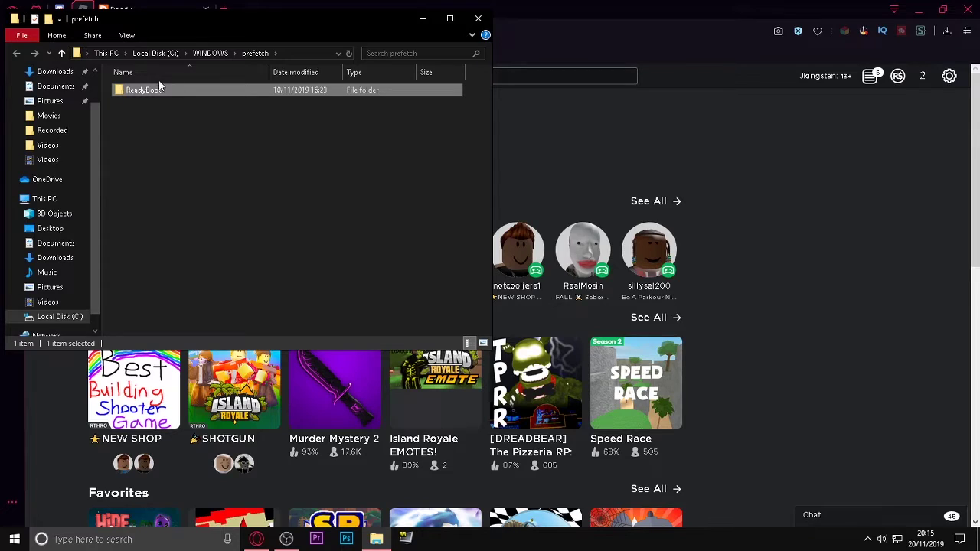
right_click(160, 91)
click(190, 331)
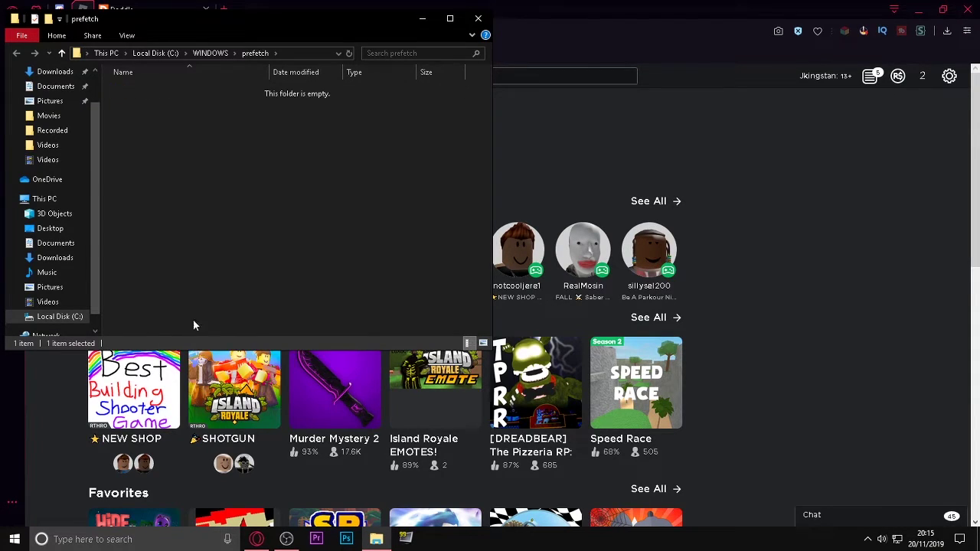
click(488, 23)
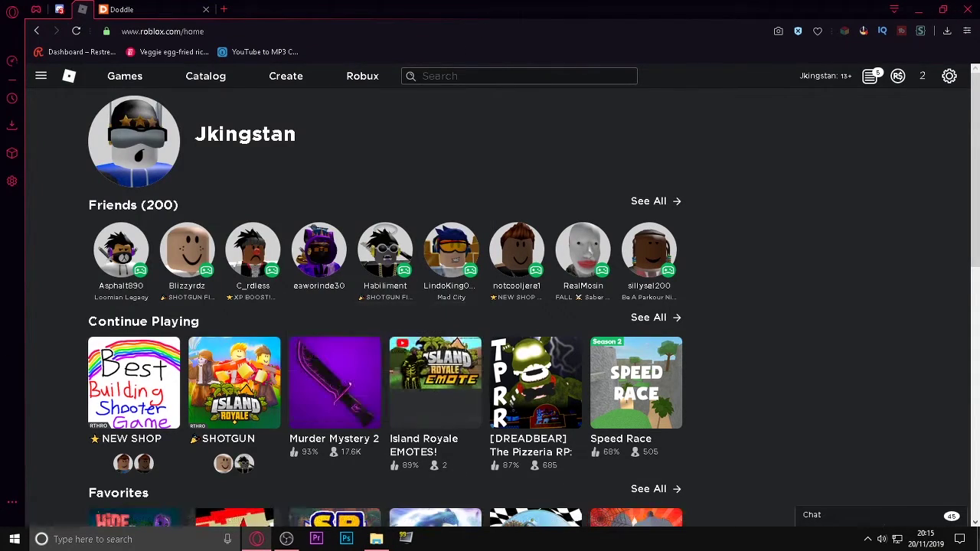
Step: Show the desktop and empty the Recycle Bin, confirming the permanent deletion of its items
click(978, 539)
drag(22, 314, 348, 306)
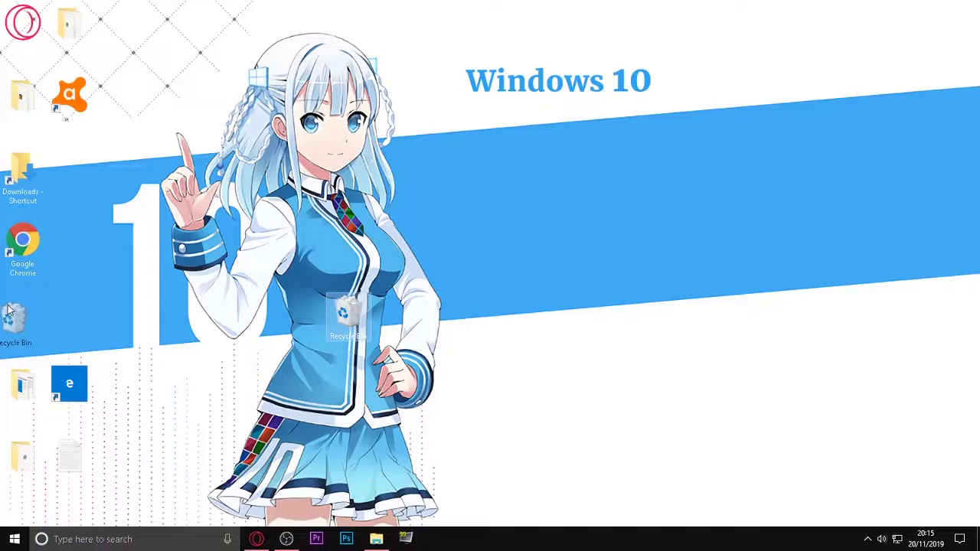
drag(23, 316, 33, 321)
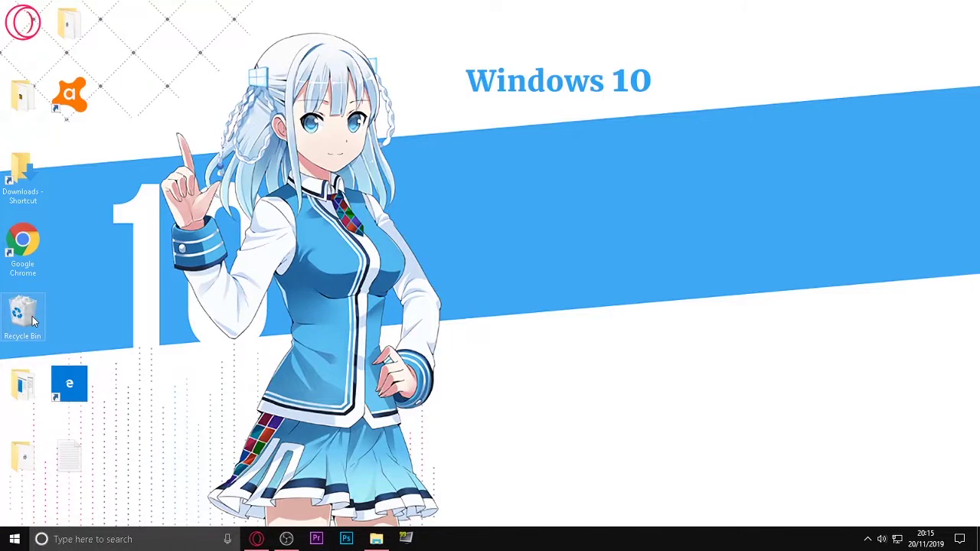
right_click(32, 321)
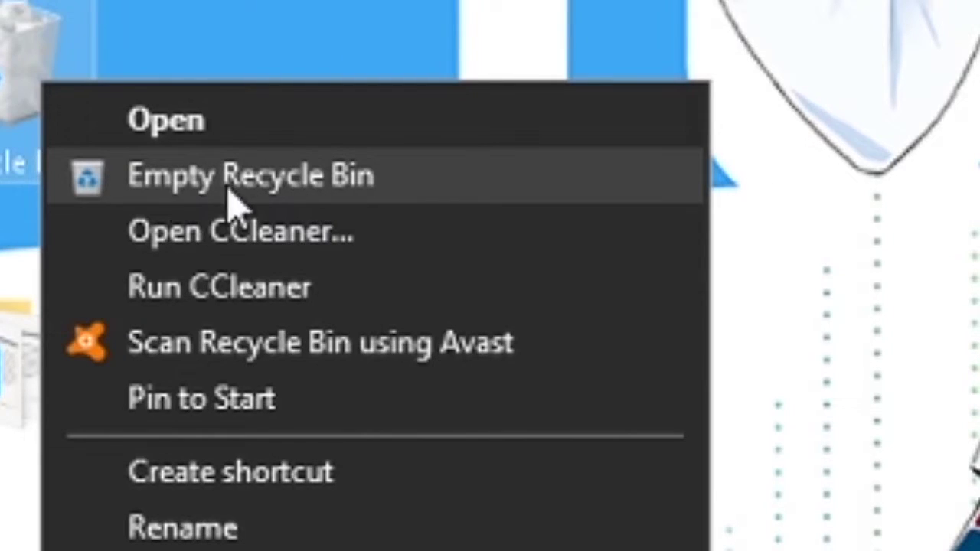
click(124, 191)
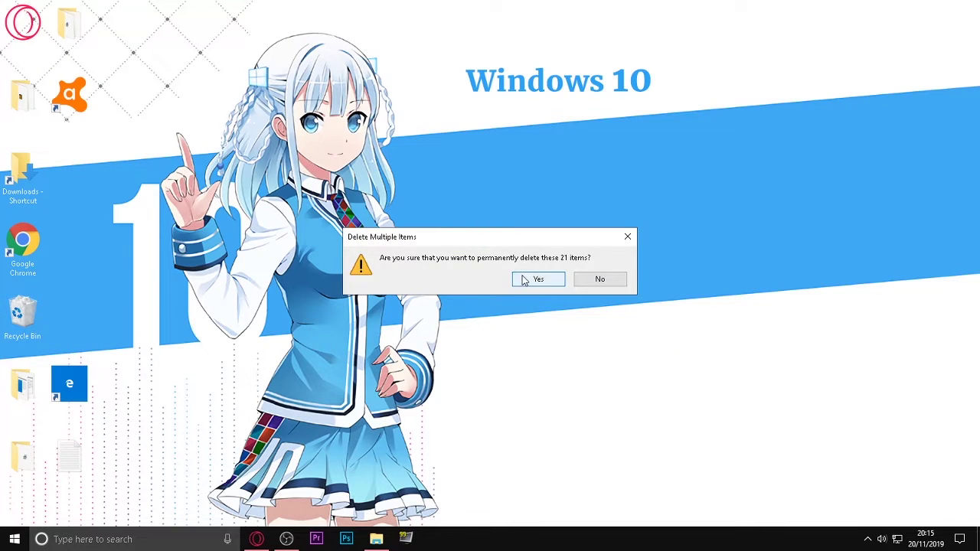
click(534, 279)
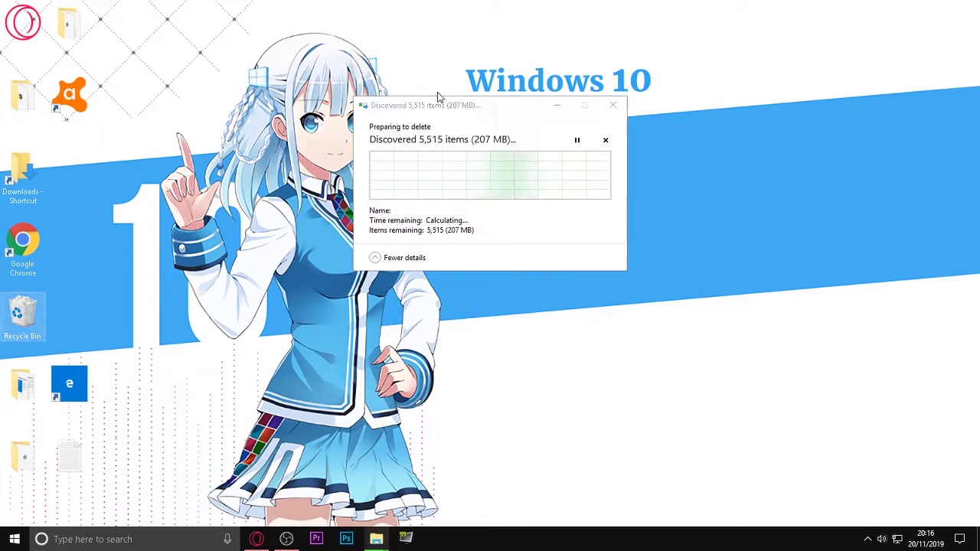
drag(450, 115, 405, 270)
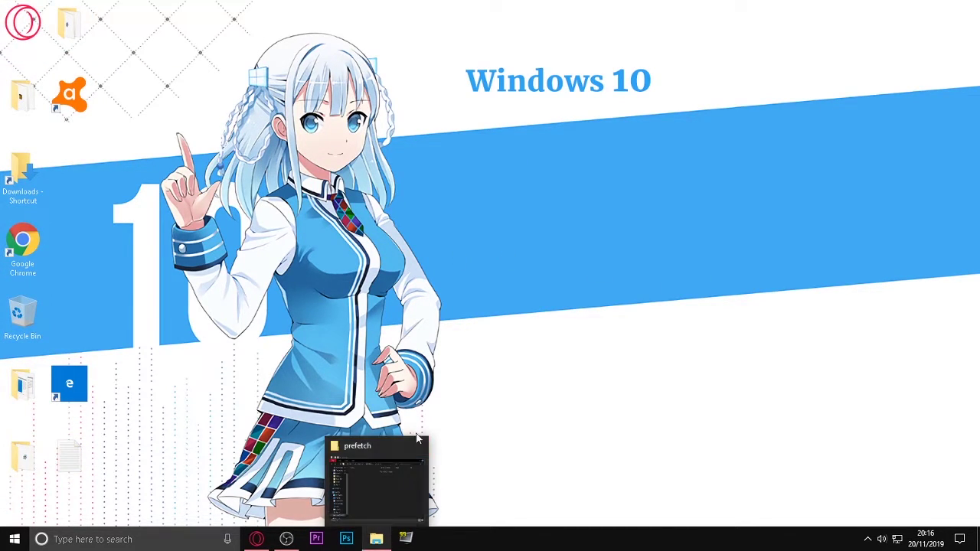
Step: Find Roblox Player among the recently added apps and open its file location
mouse_move(247, 541)
mouse_move(278, 535)
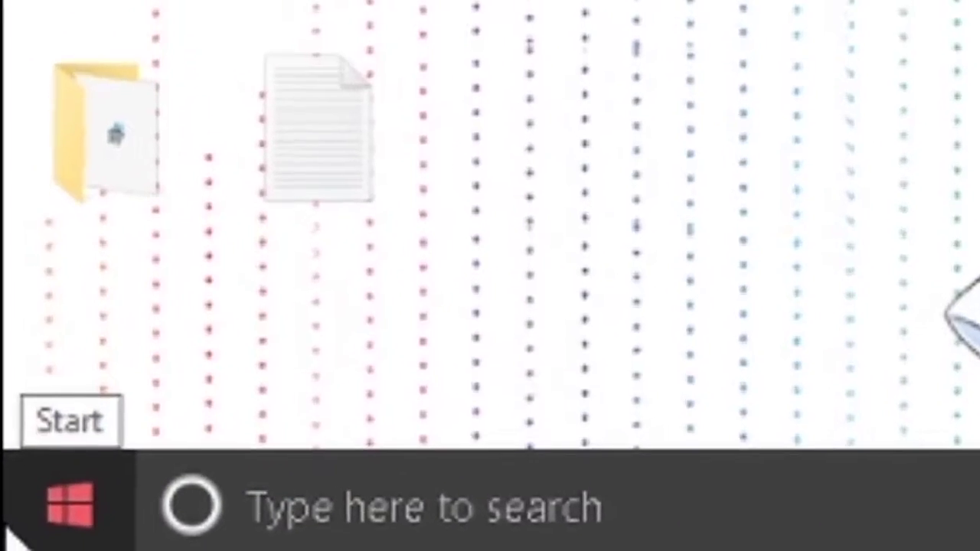
key(super)
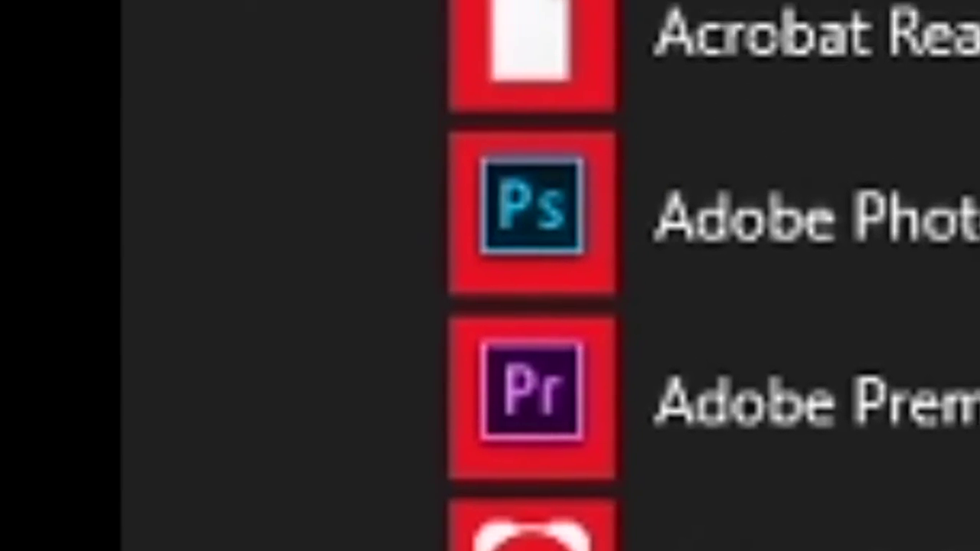
scroll(722, 240, up, 5)
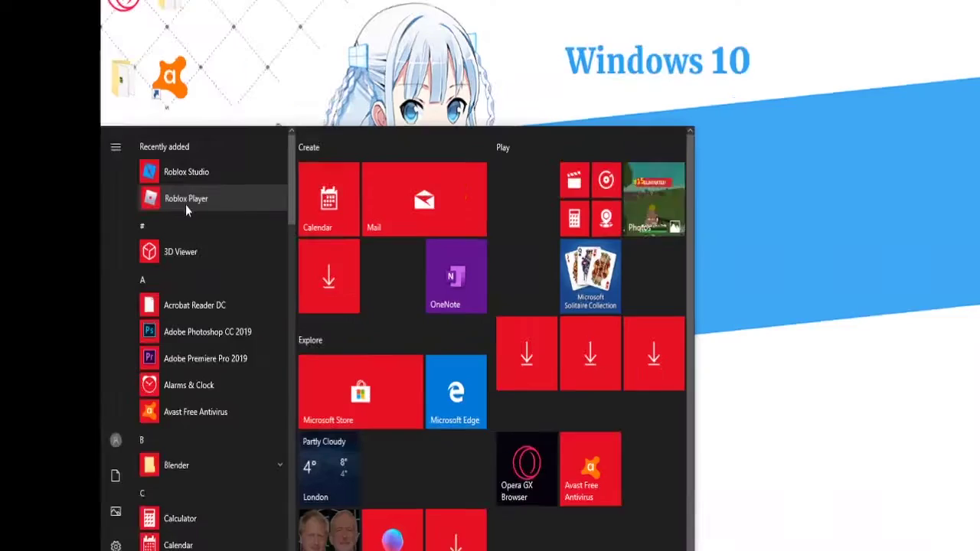
right_click(80, 191)
mouse_move(102, 232)
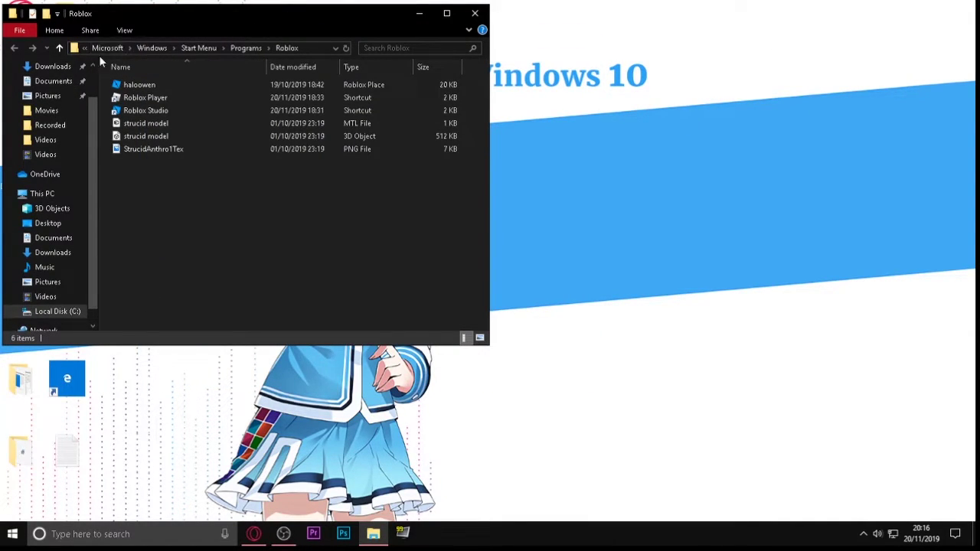
Step: Open the Roblox Player shortcut's file location and go to its PlatformContent > pc > textures folder
right_click(155, 105)
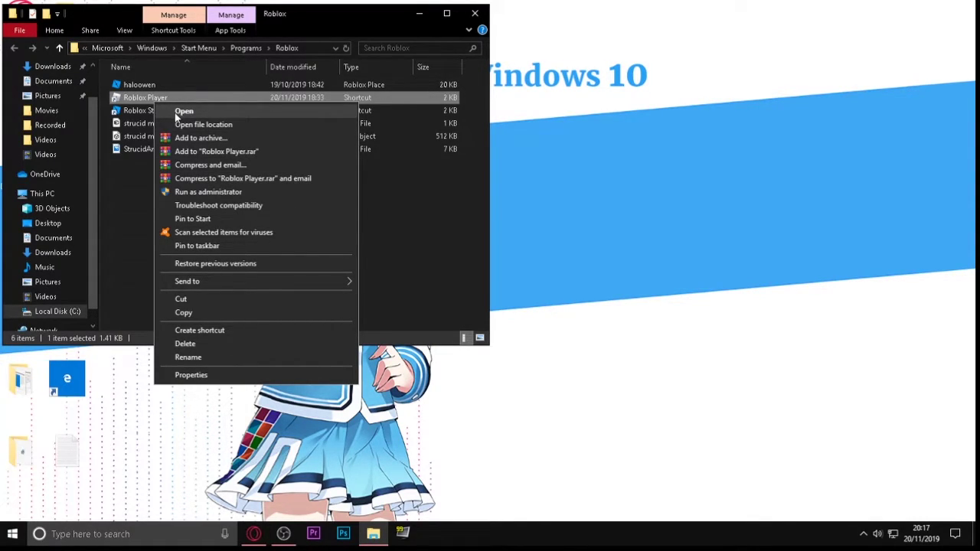
click(197, 125)
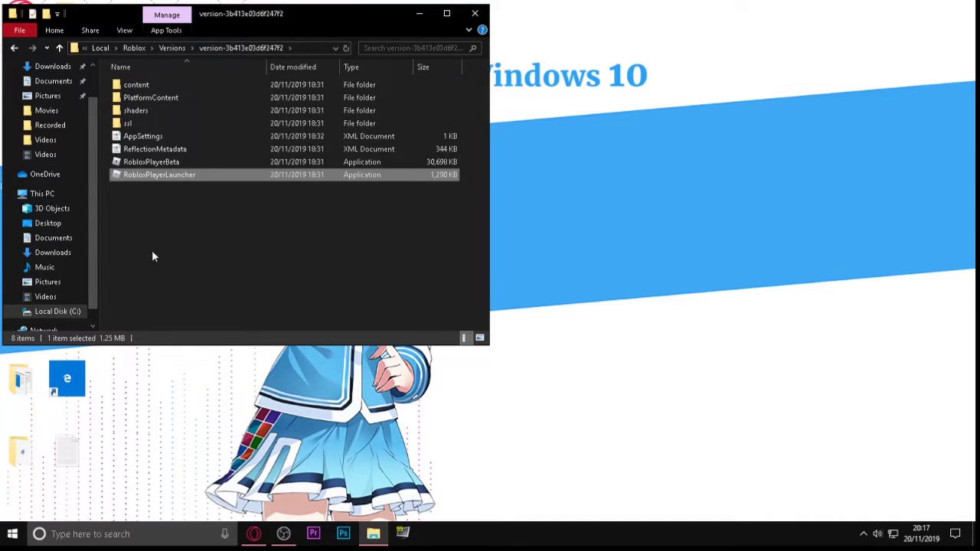
double_click(139, 98)
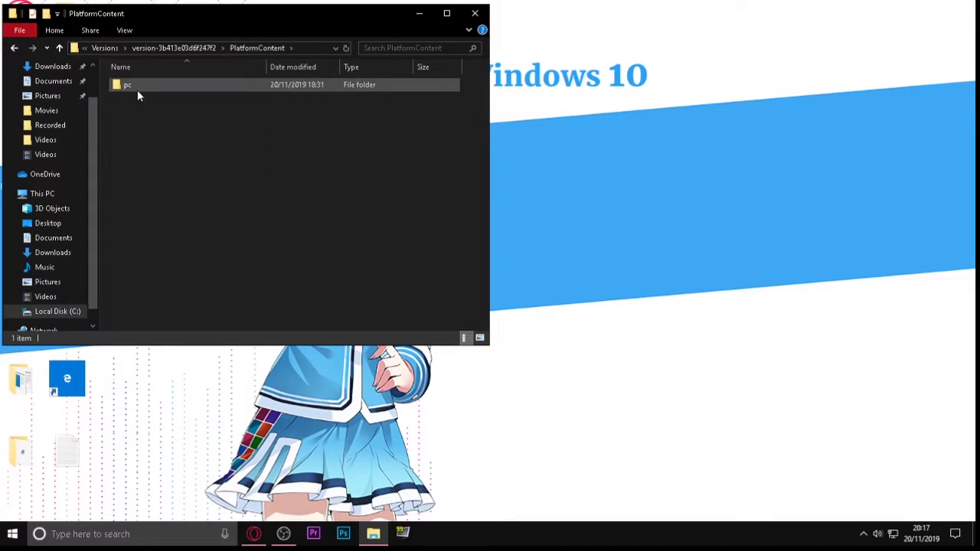
double_click(128, 86)
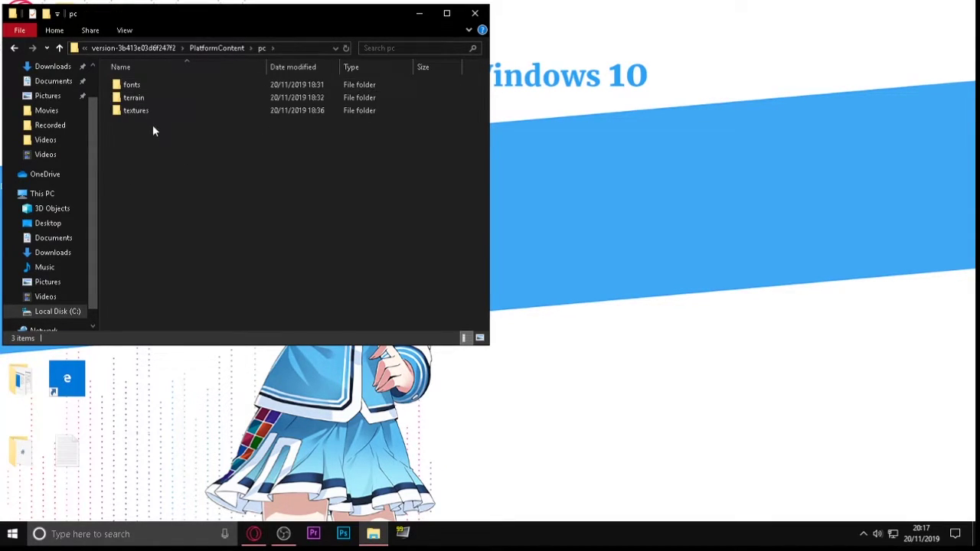
double_click(138, 111)
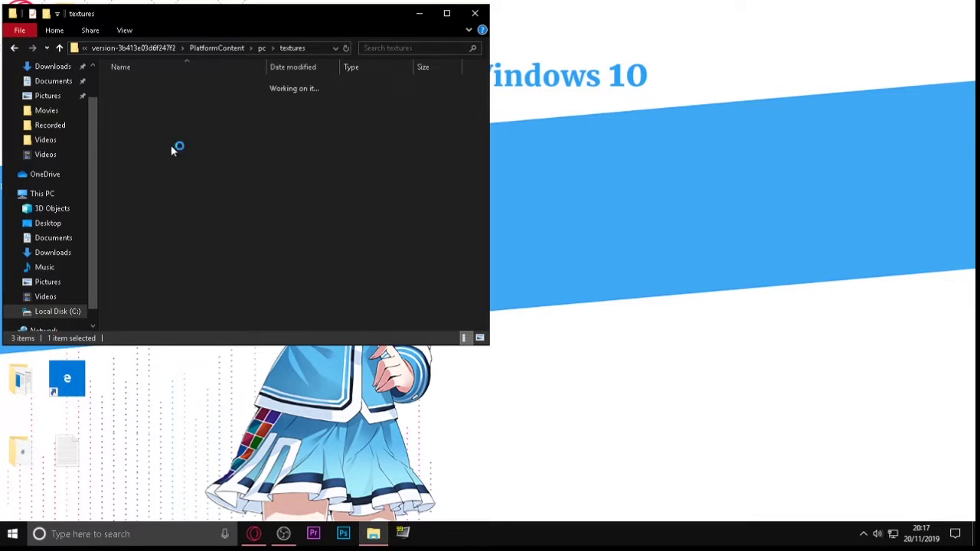
Step: Maximize the textures folder window and enlarge the file icons
drag(208, 181, 195, 122)
drag(249, 257, 280, 171)
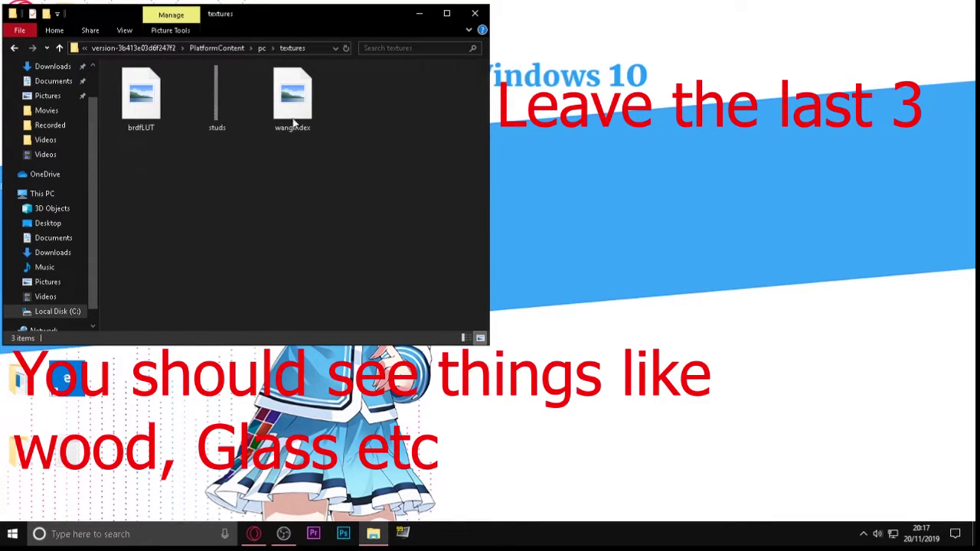
click(443, 18)
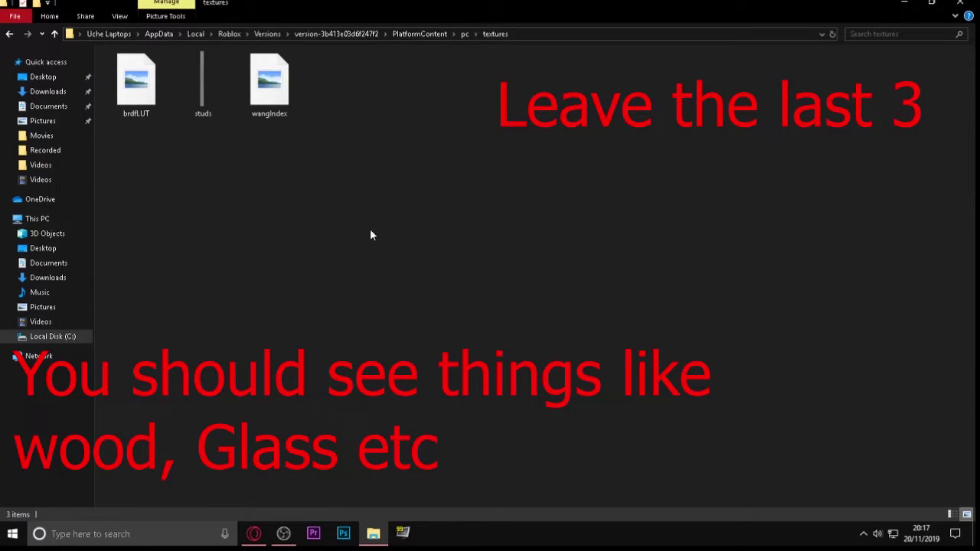
ctrl+scroll(371, 229, down, 5)
ctrl+scroll(360, 230, up, 5)
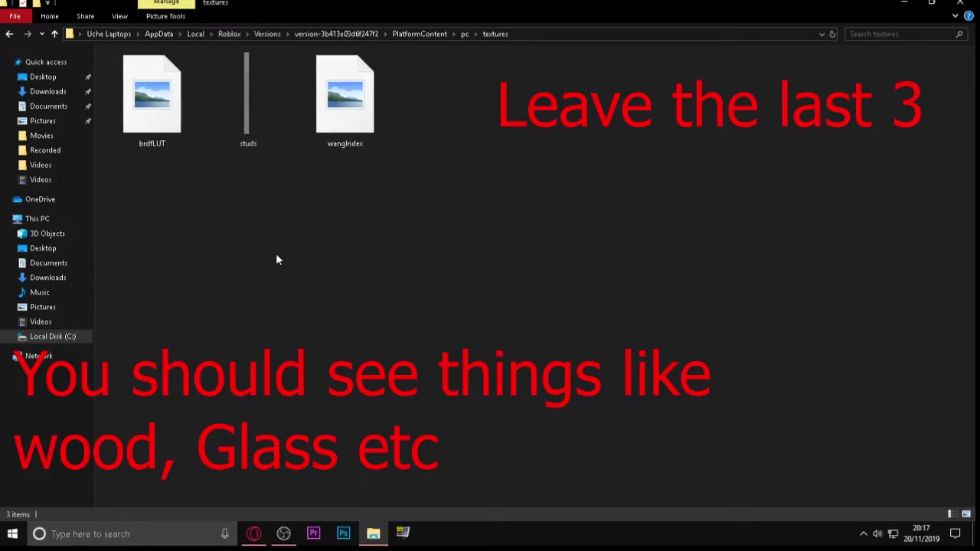
Step: Highlight the three texture files to keep: brdfLUT, studs and wangIndex
drag(179, 142, 376, 146)
drag(351, 224, 117, 142)
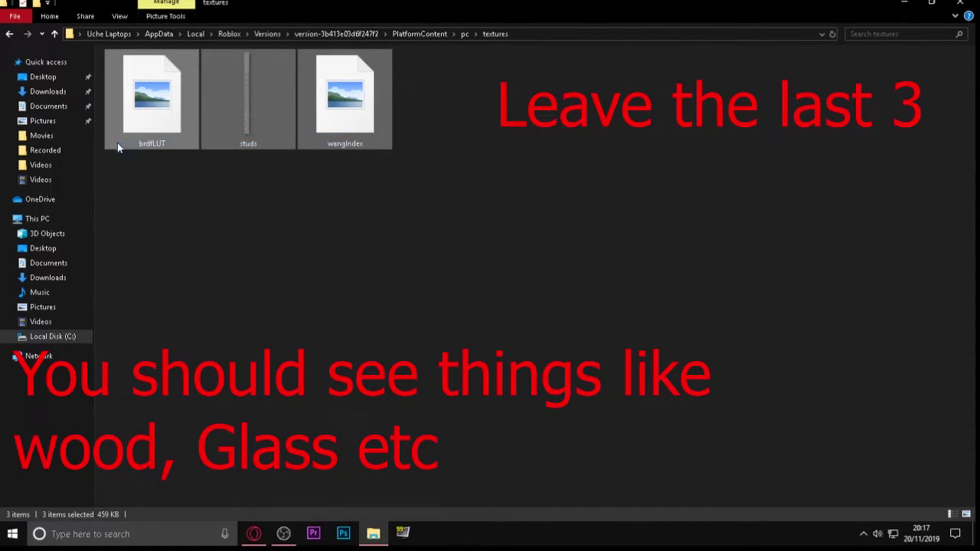
click(166, 240)
drag(163, 238, 406, 134)
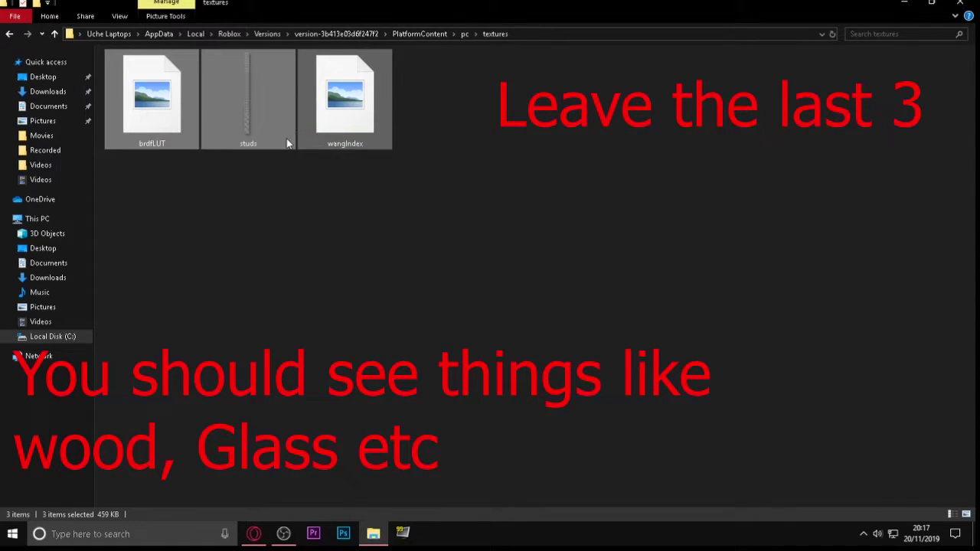
click(261, 169)
drag(217, 186, 256, 217)
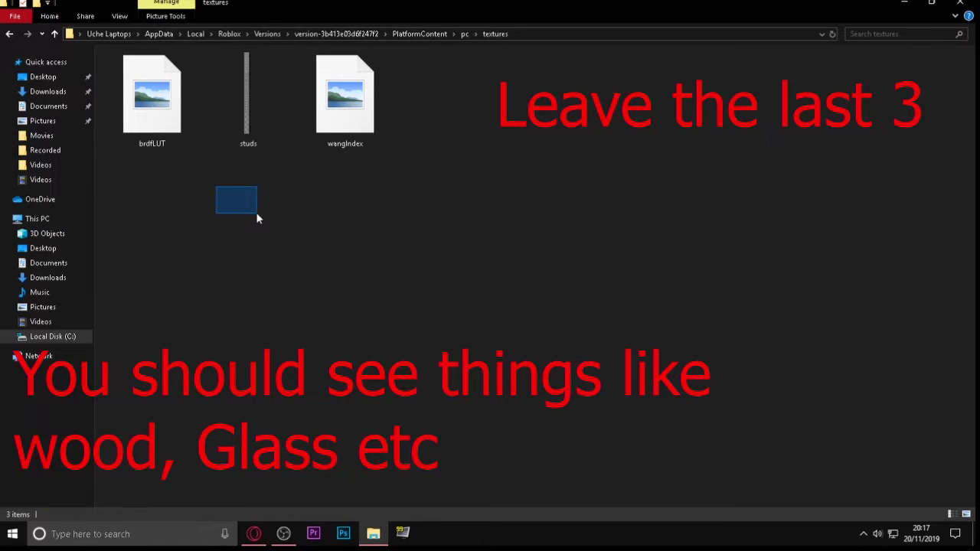
drag(368, 207, 166, 195)
click(172, 201)
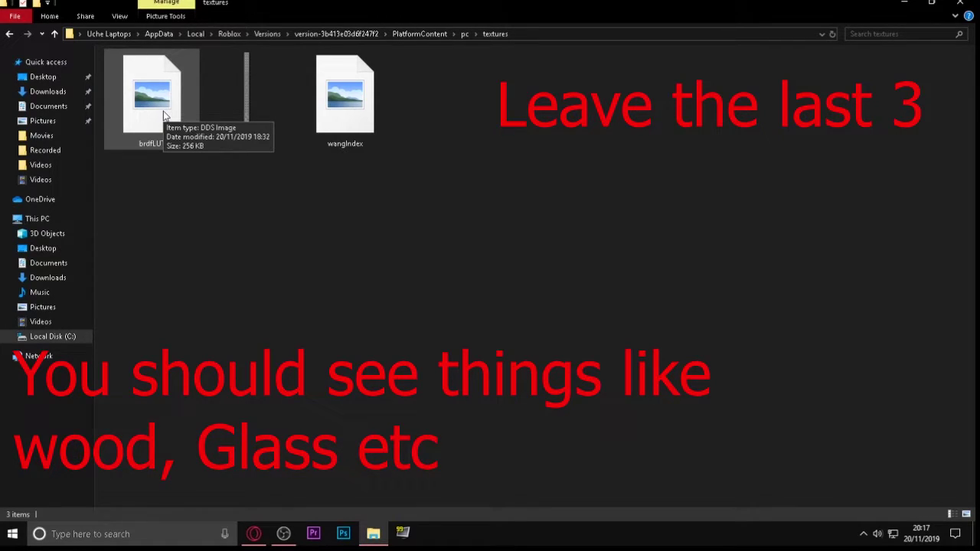
drag(199, 201, 171, 138)
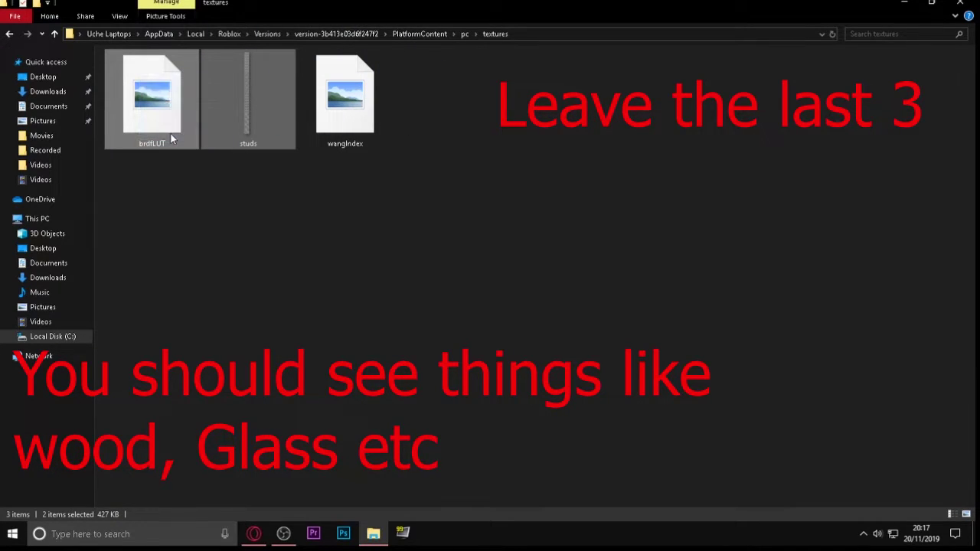
click(245, 248)
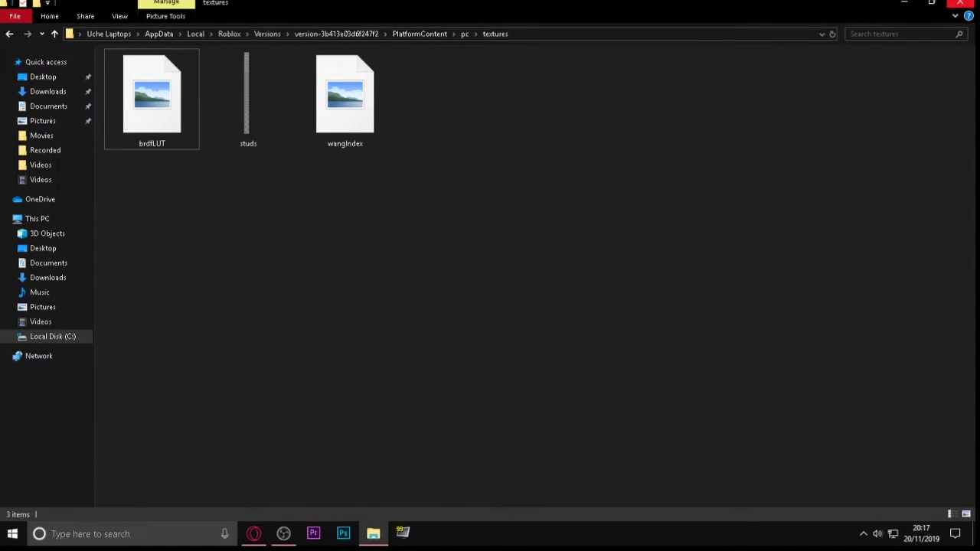
Step: Close the textures folder and check whether the Recycle Bin on the desktop still needs emptying
click(960, 6)
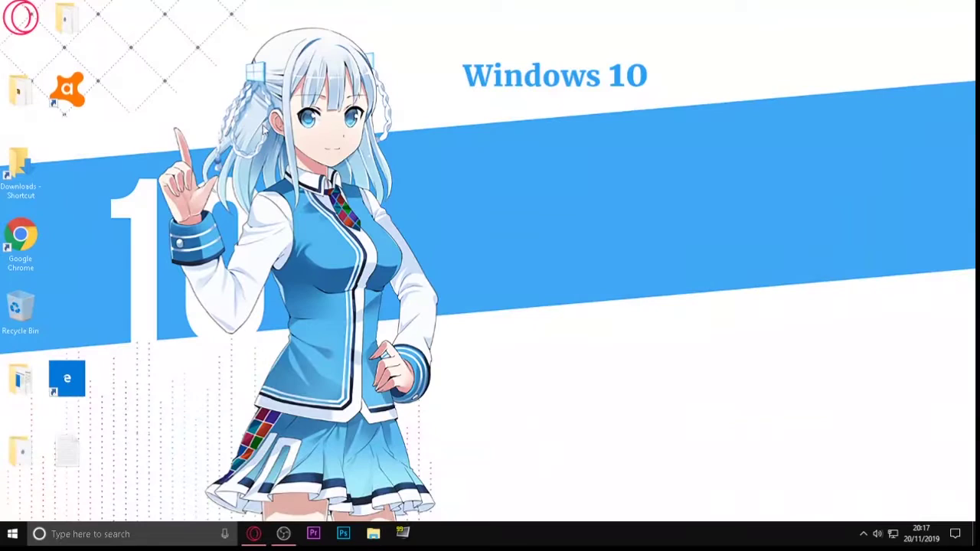
right_click(21, 321)
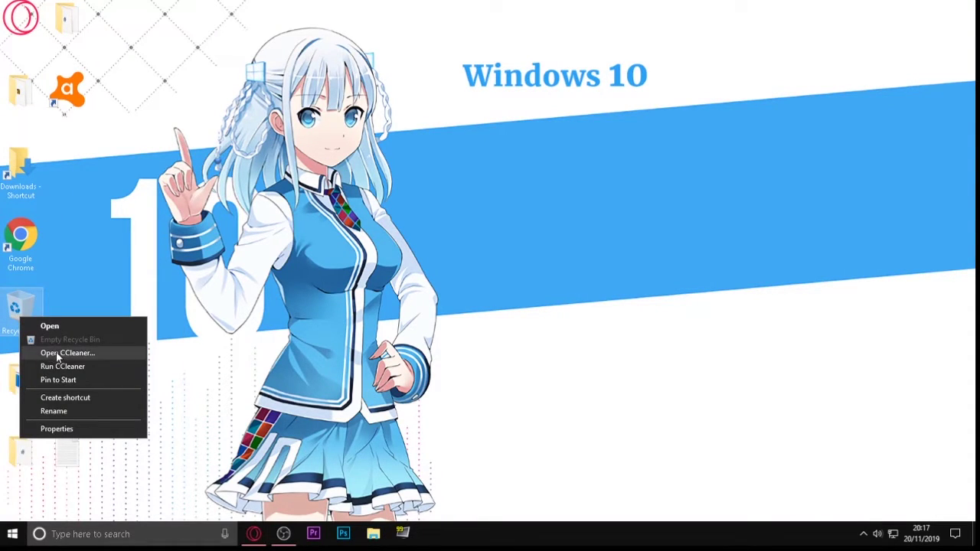
click(91, 276)
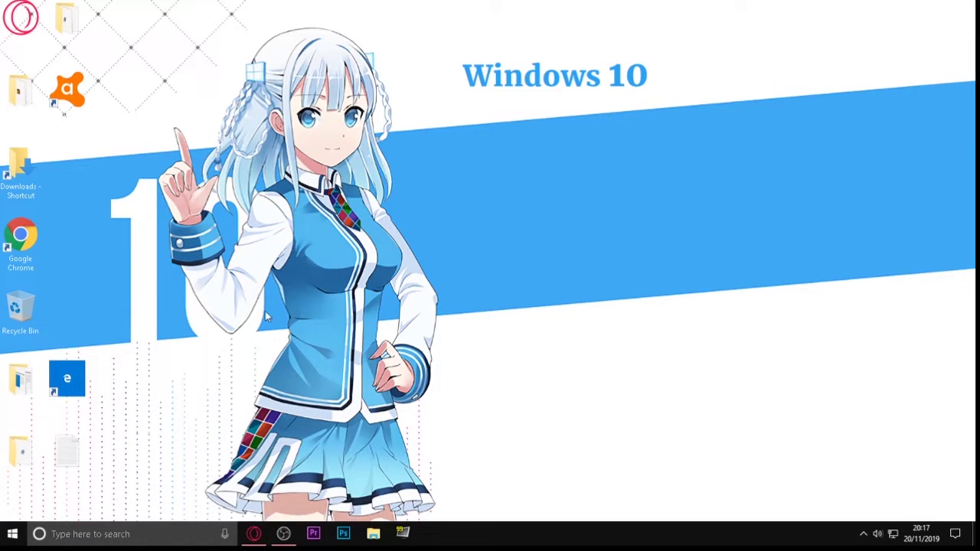
Step: Launch Roblox Studio from the recently added apps and bring its start page with the templates to the front
click(12, 534)
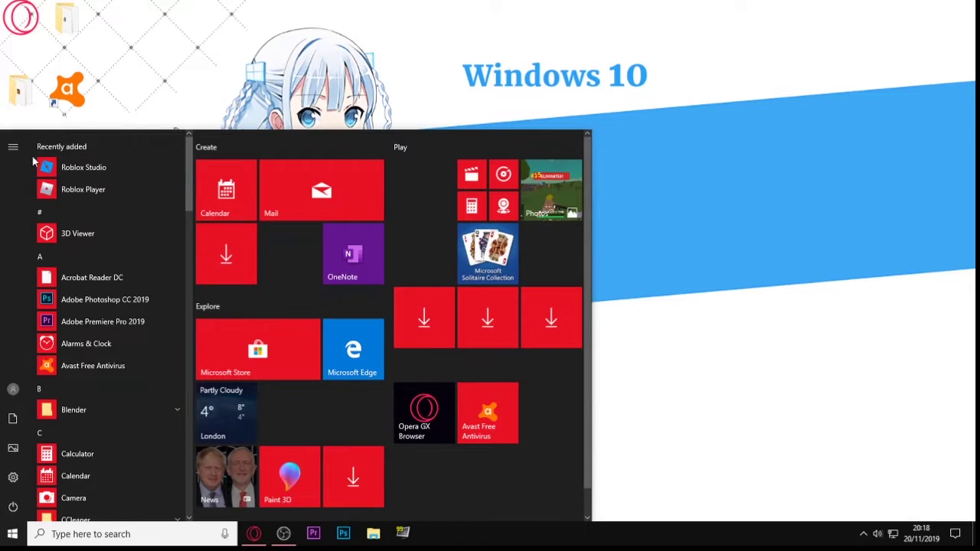
key(Escape)
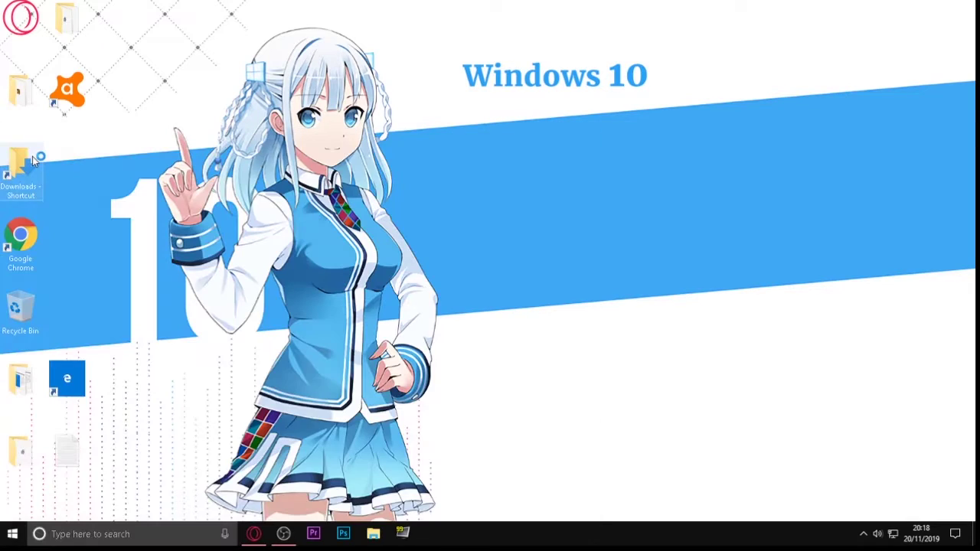
click(282, 532)
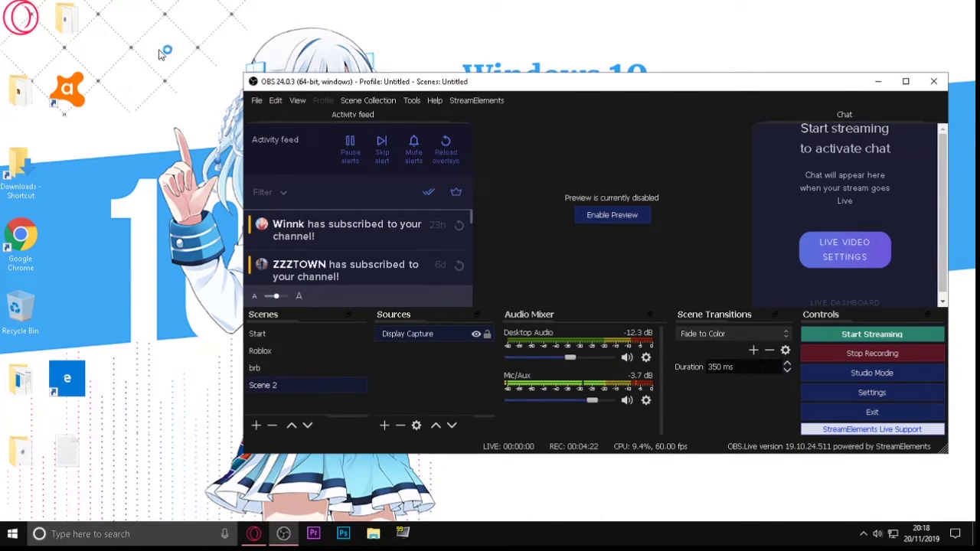
click(879, 82)
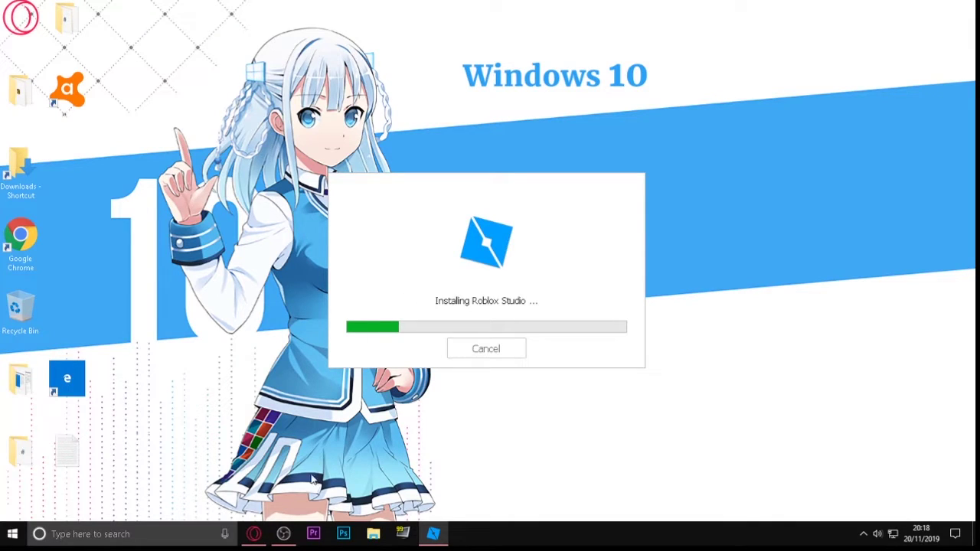
click(284, 534)
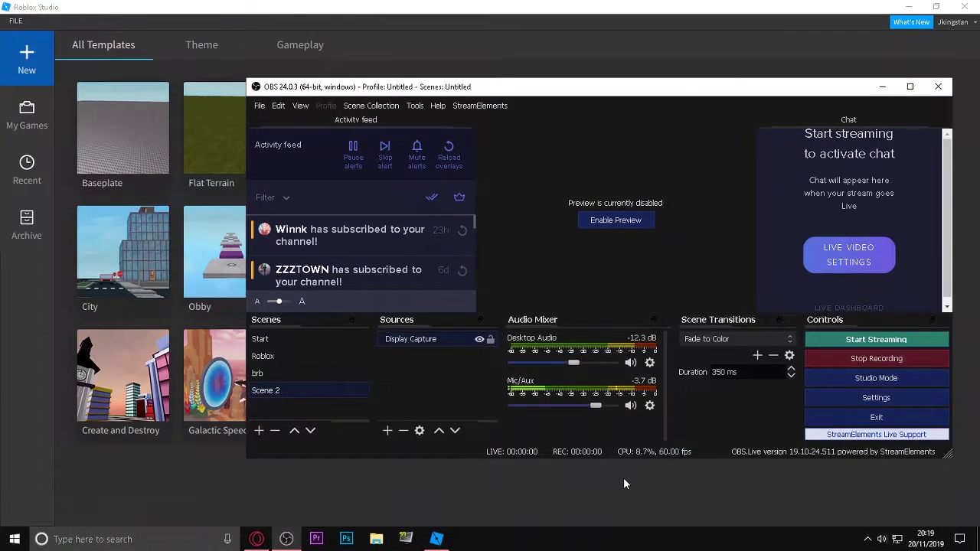
click(623, 478)
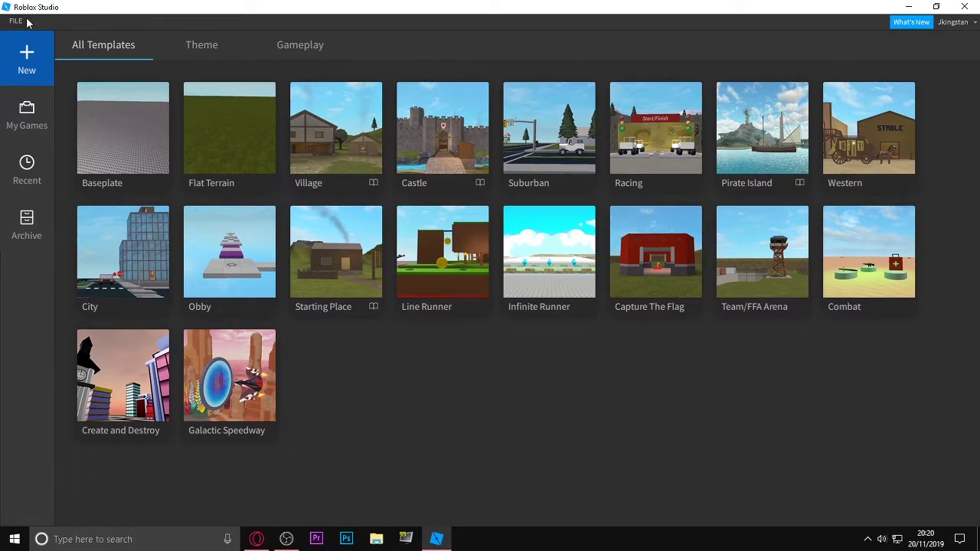
Step: Open the Roblox Studio settings at the Rendering category and dismiss the warning about changing settings
click(16, 21)
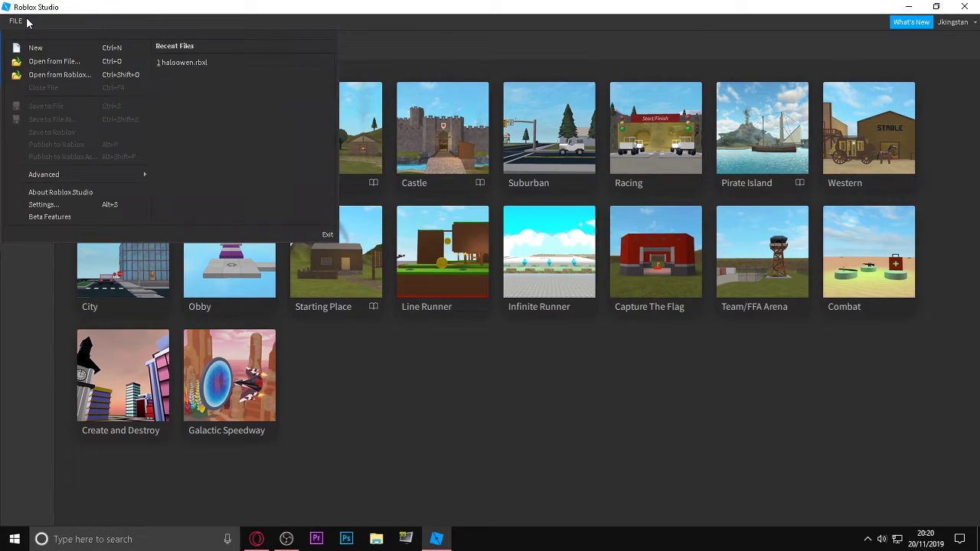
click(4, 20)
click(14, 20)
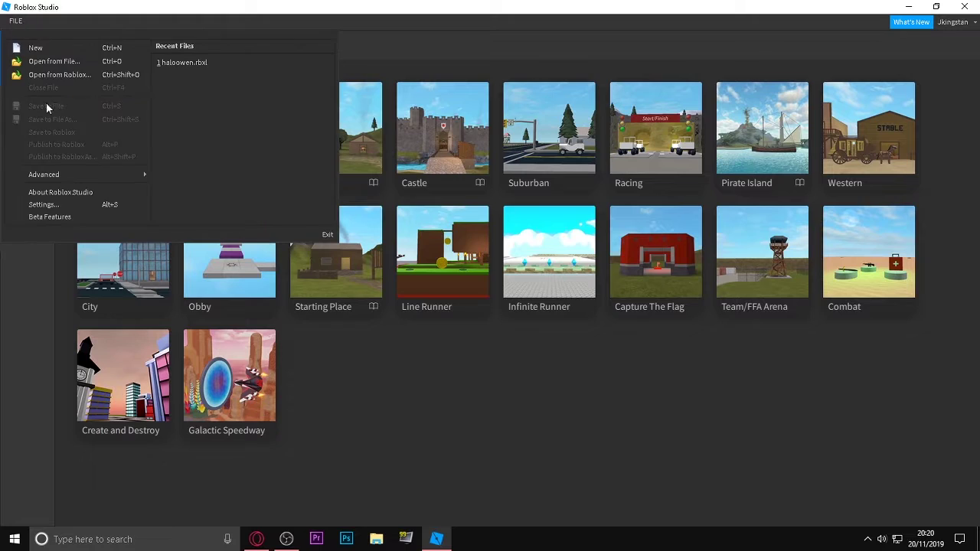
click(44, 205)
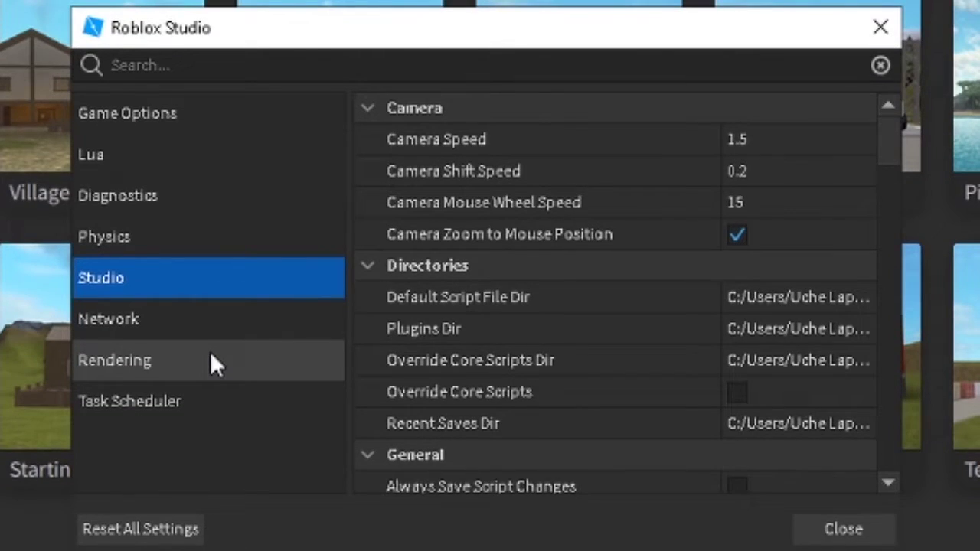
click(211, 358)
drag(624, 208, 429, 158)
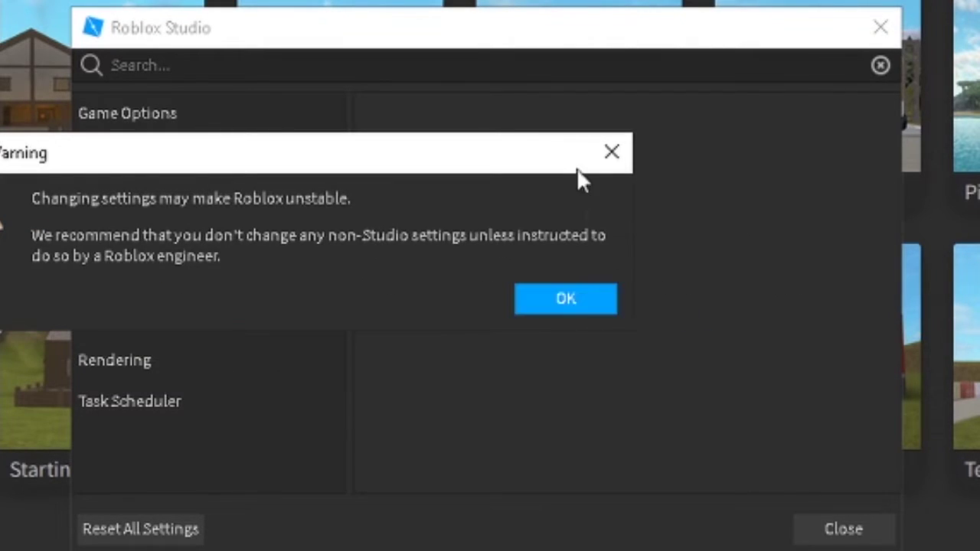
click(611, 151)
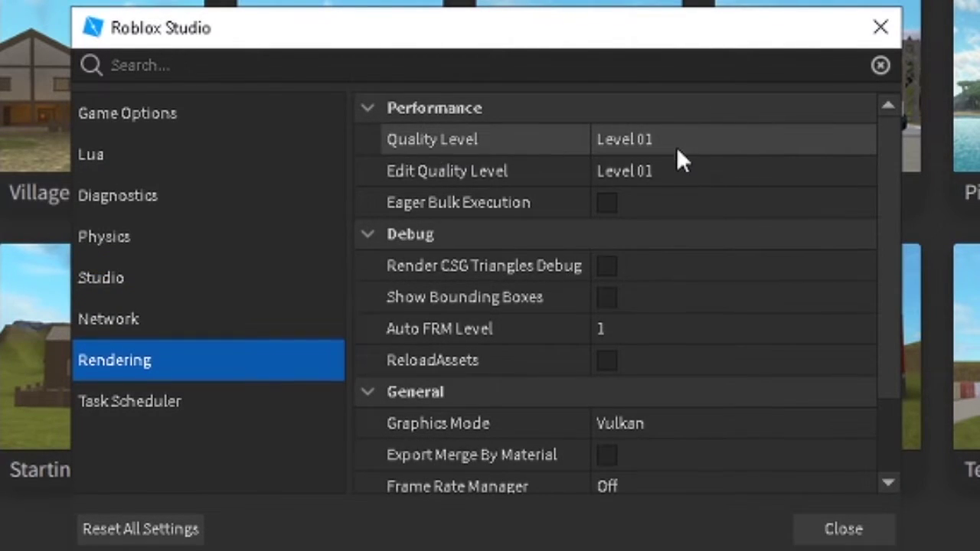
Step: Set both Quality Level and Edit Quality Level in the Rendering settings to Automatic
click(677, 150)
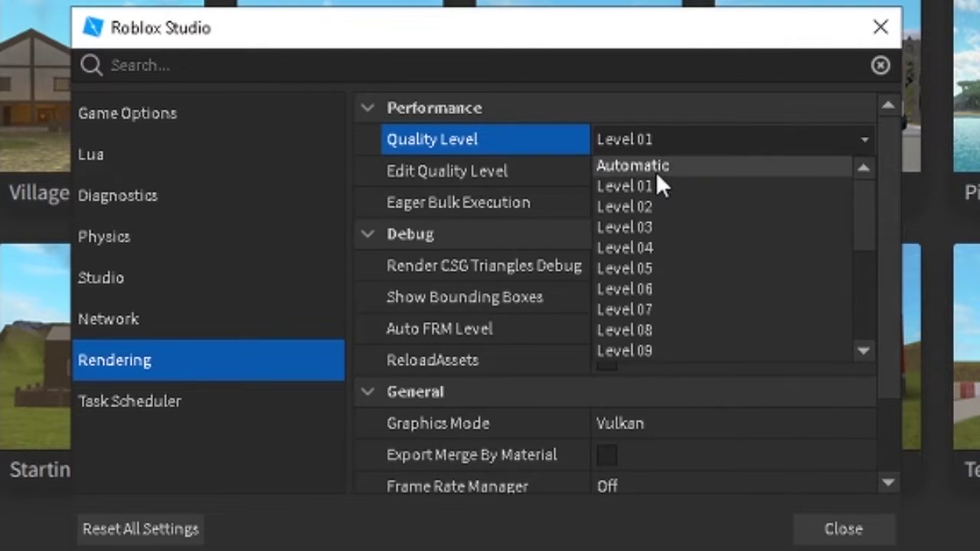
click(656, 173)
click(796, 182)
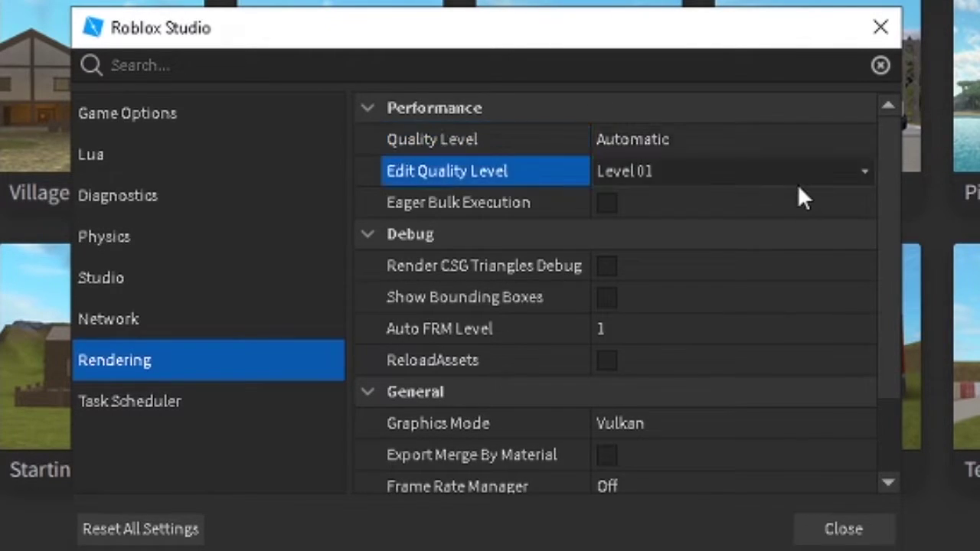
click(796, 182)
click(641, 199)
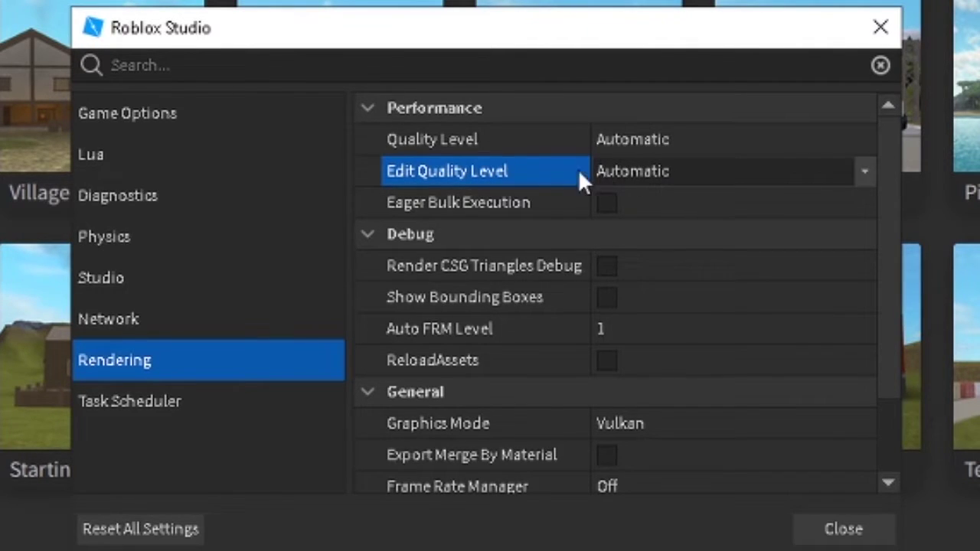
Step: Set both Edit Quality Level and Quality Level in the Rendering settings to Level 01
click(635, 177)
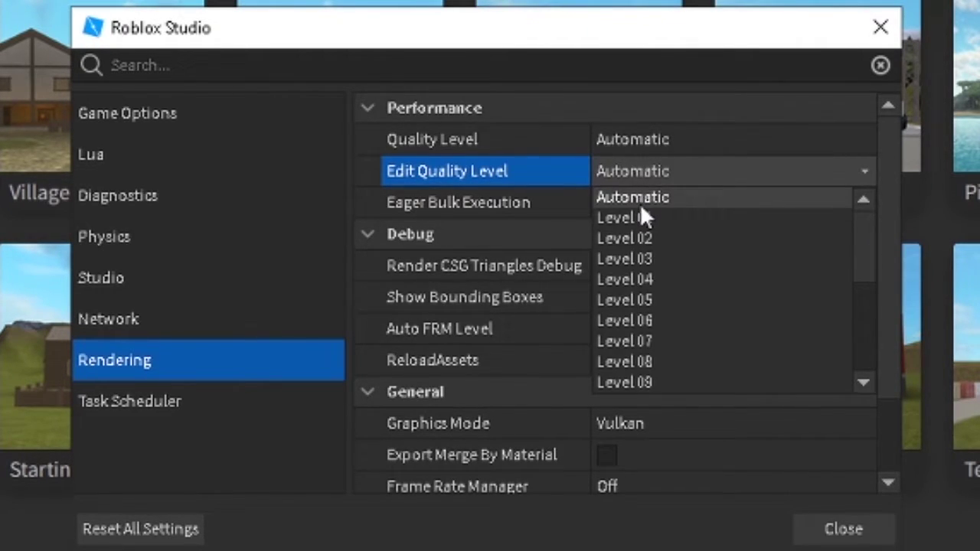
click(640, 217)
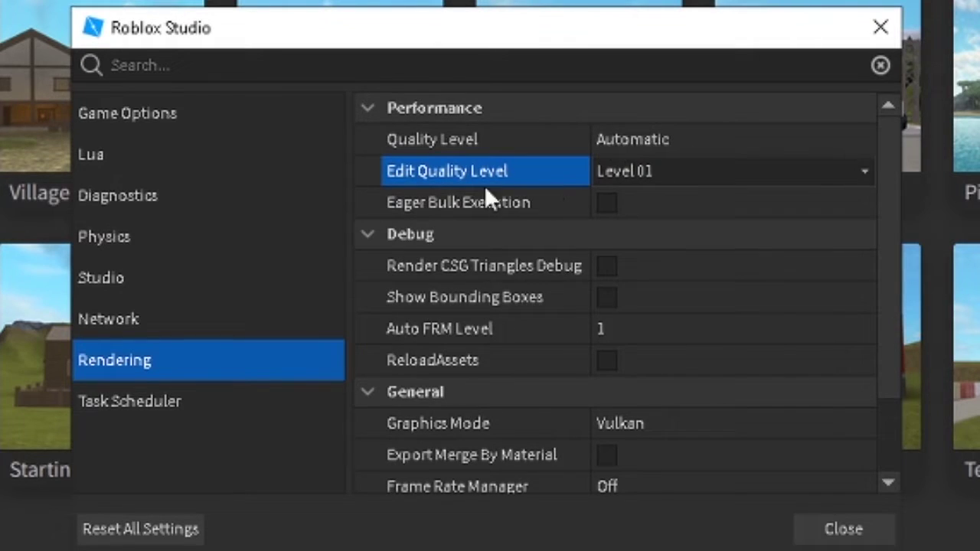
click(626, 151)
click(633, 151)
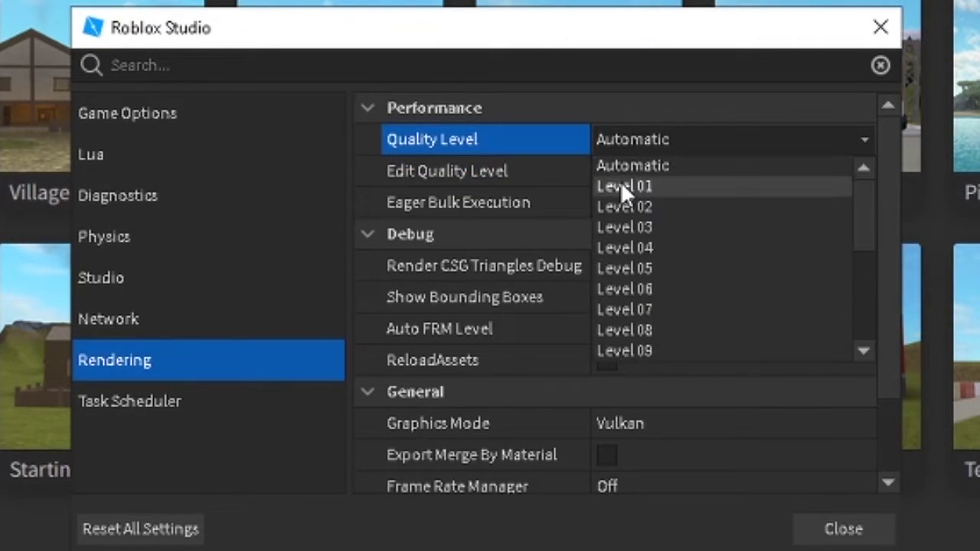
click(621, 185)
Step: Try Automatic and Direct3D11 as the rendering Graphics Mode, and settle on Vulkan
drag(667, 39, 629, 0)
click(611, 359)
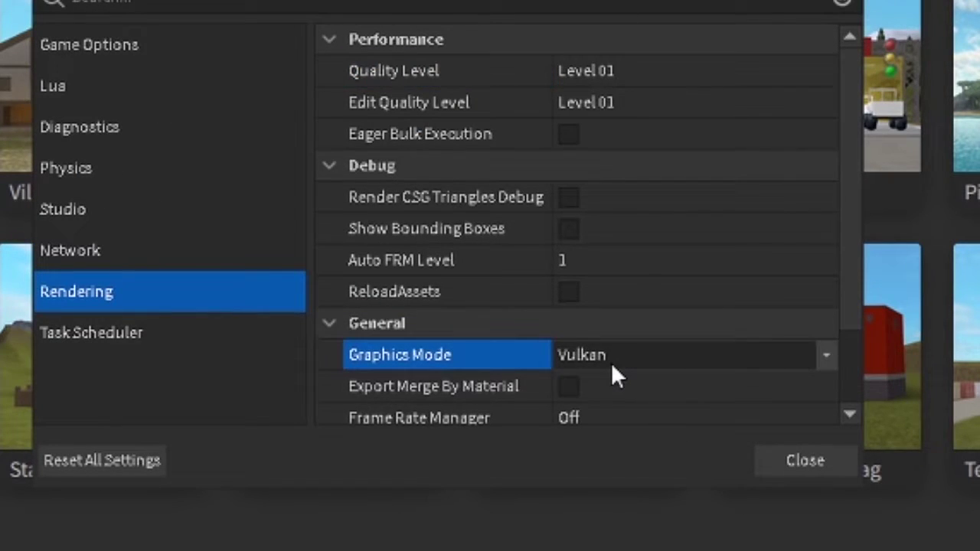
click(612, 362)
click(602, 377)
click(602, 367)
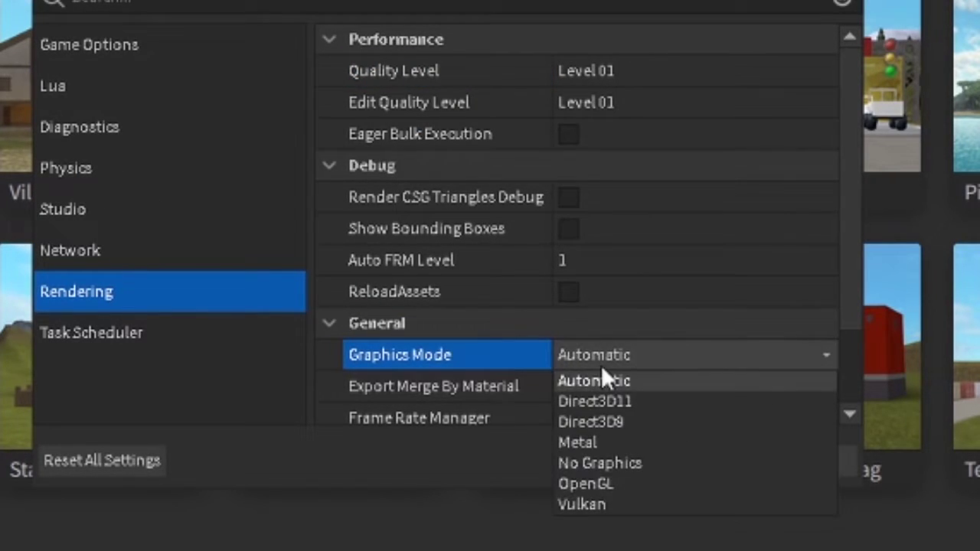
click(598, 399)
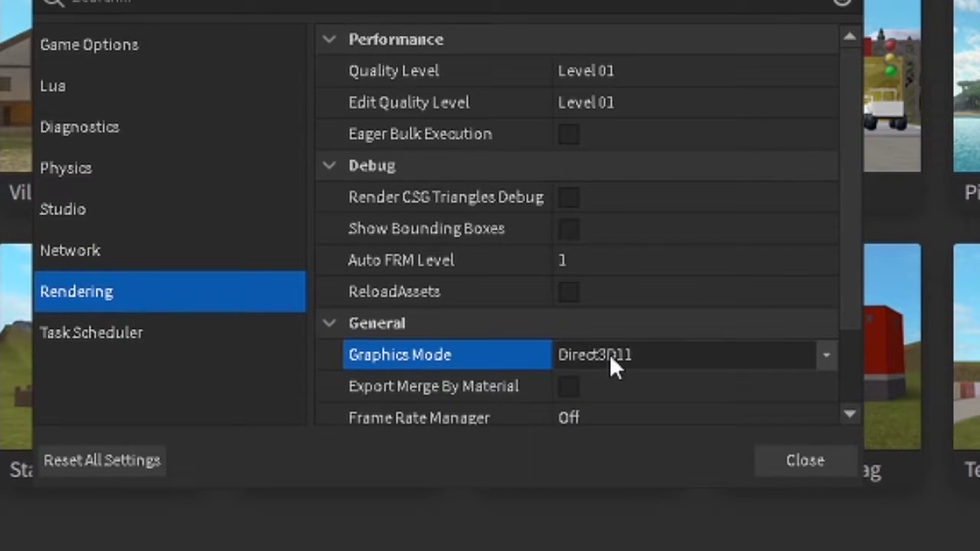
click(663, 353)
click(611, 505)
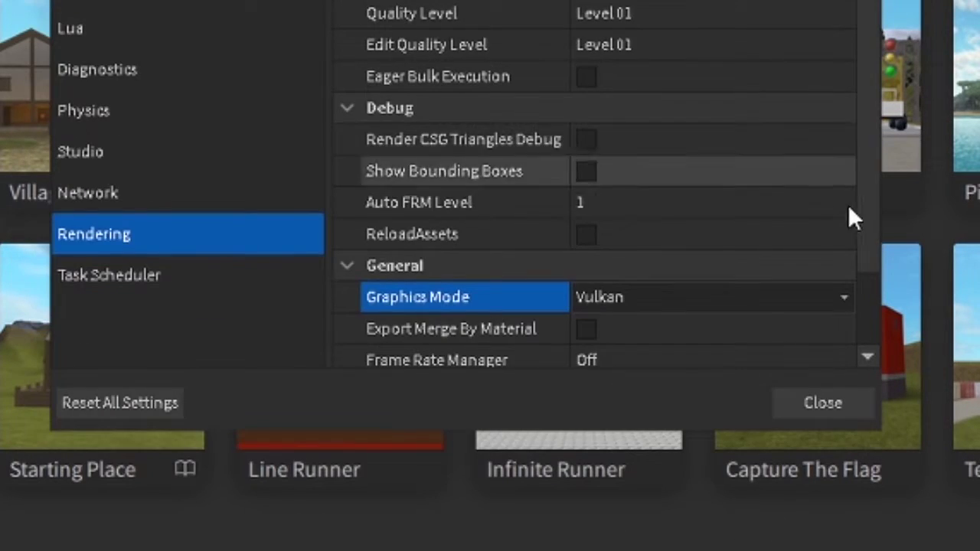
Step: Try Automatic for the Frame Rate Manager in the General rendering settings, and set it to Off
drag(865, 228, 865, 340)
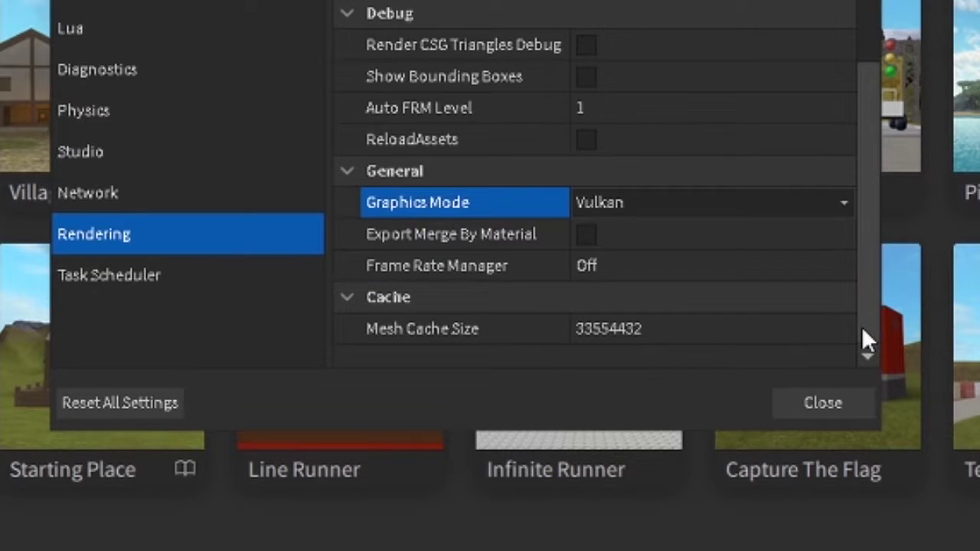
click(591, 264)
click(601, 265)
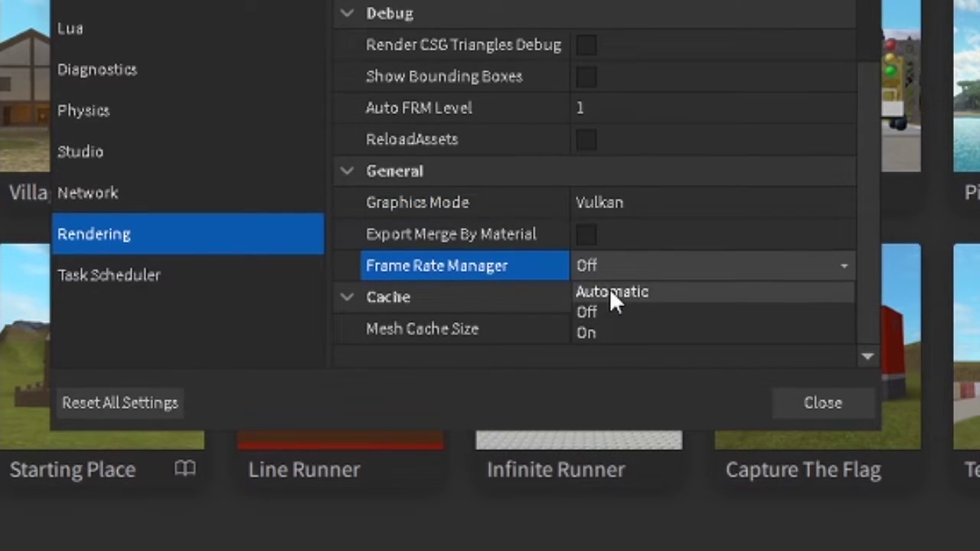
click(609, 290)
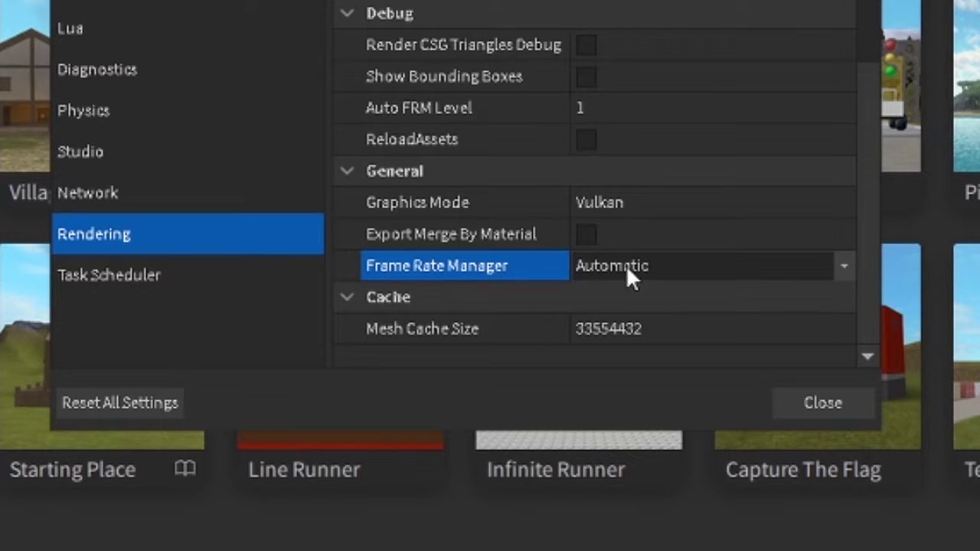
click(625, 265)
click(604, 313)
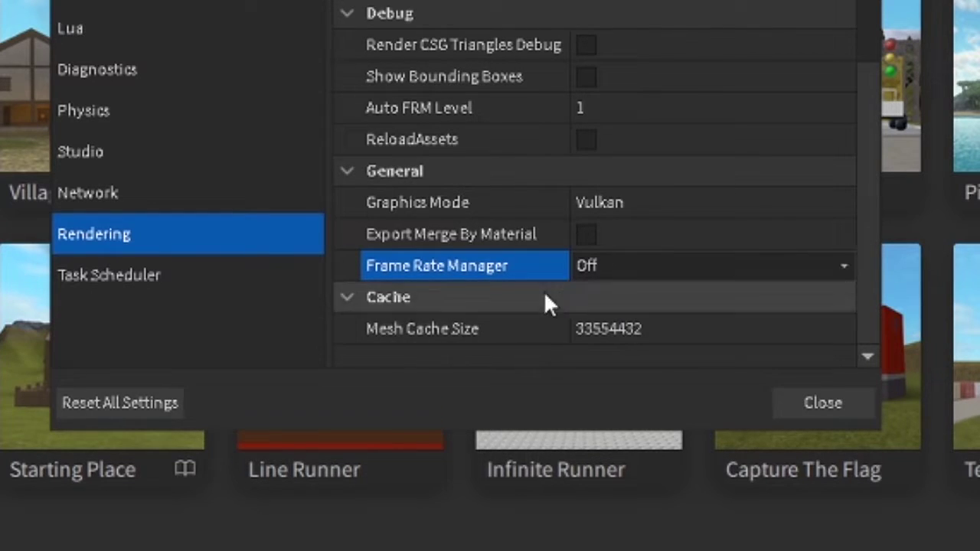
Step: Look through the options in the Task Scheduler, Rendering, Network, Studio and Physics settings categories
click(225, 284)
click(206, 226)
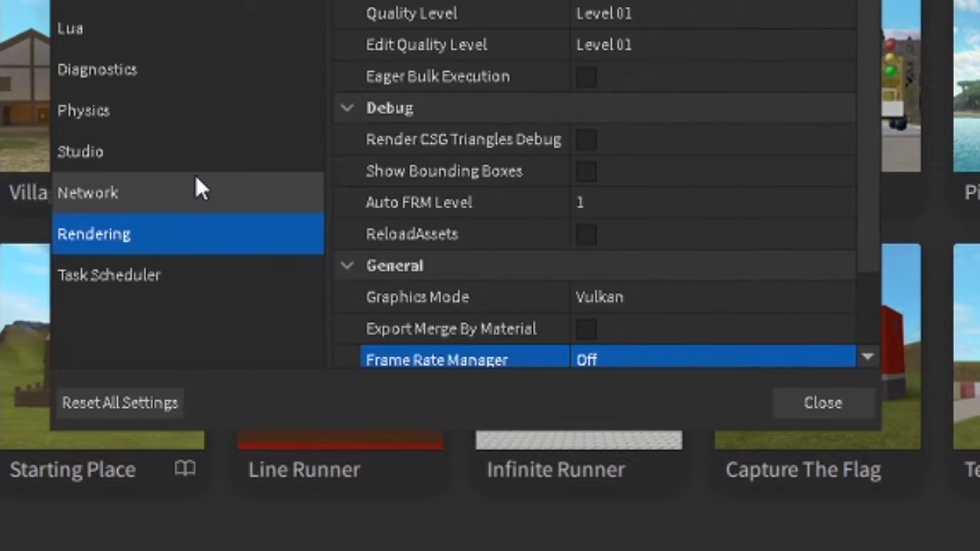
click(195, 180)
click(195, 151)
scroll(616, 286, down, 10)
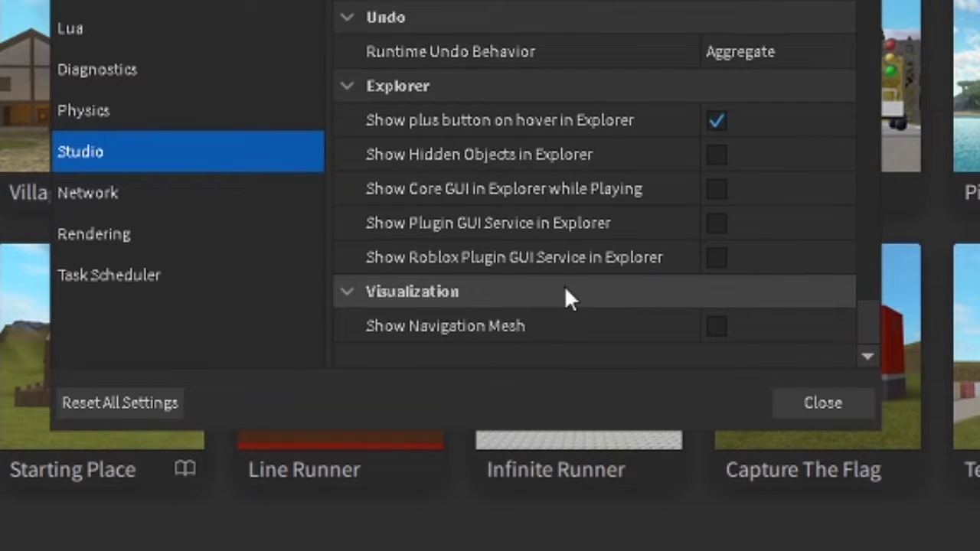
click(236, 117)
scroll(568, 127, up, 5)
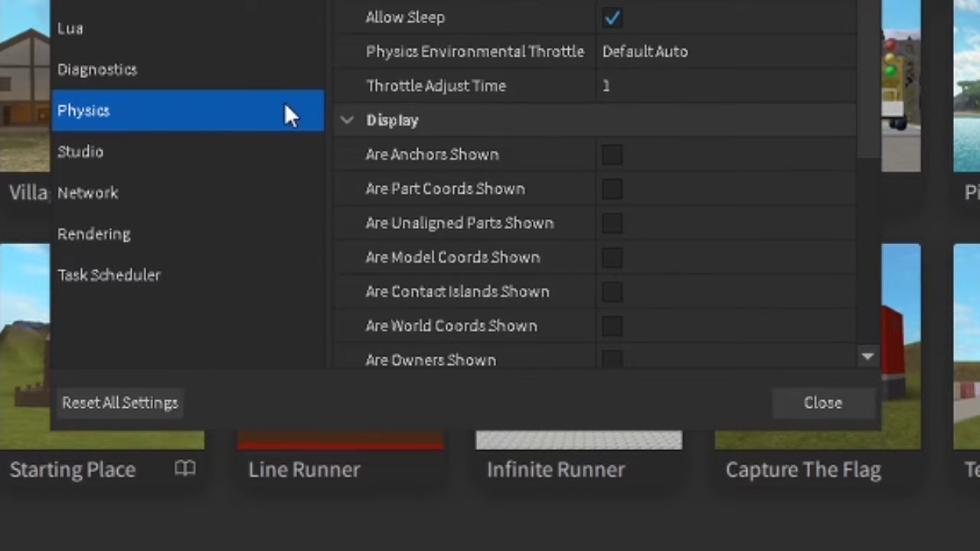
Step: Look through the options in the Diagnostics and Lua settings categories
click(252, 78)
scroll(638, 163, down, 2)
scroll(599, 172, up, 2)
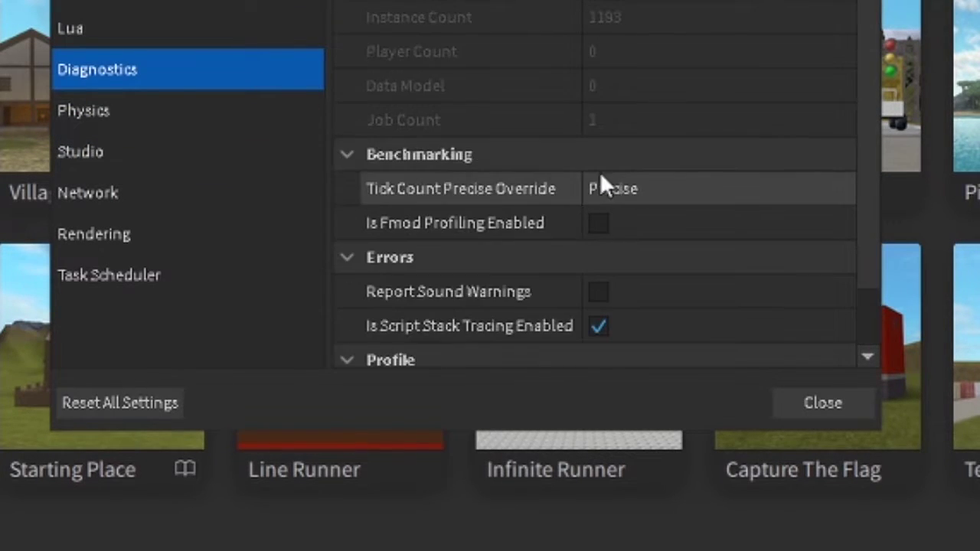
click(112, 35)
Step: Set the Video Quality to Low Resolution, leave Video Capture Enabled ticked, and close the Studio settings
click(123, 4)
scroll(491, 169, down, 3)
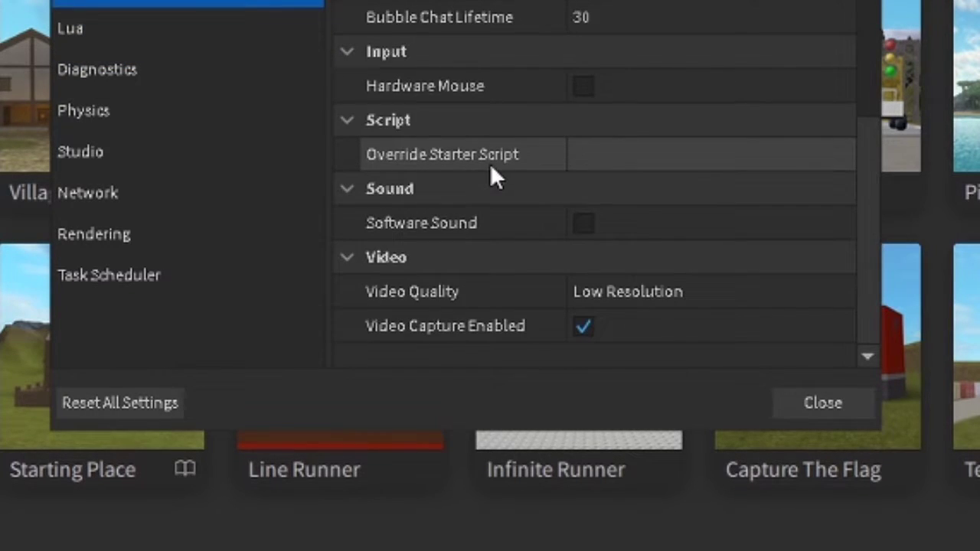
click(625, 294)
click(624, 291)
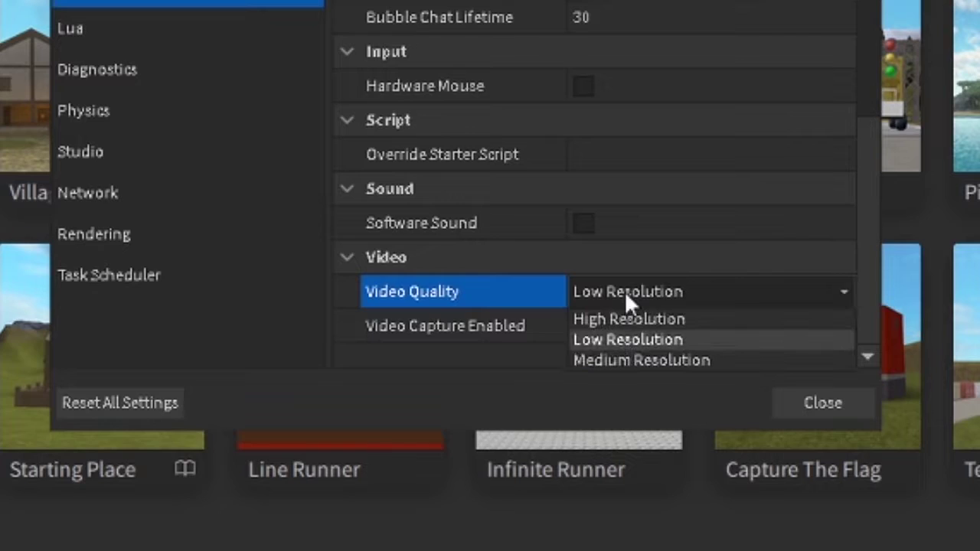
click(597, 339)
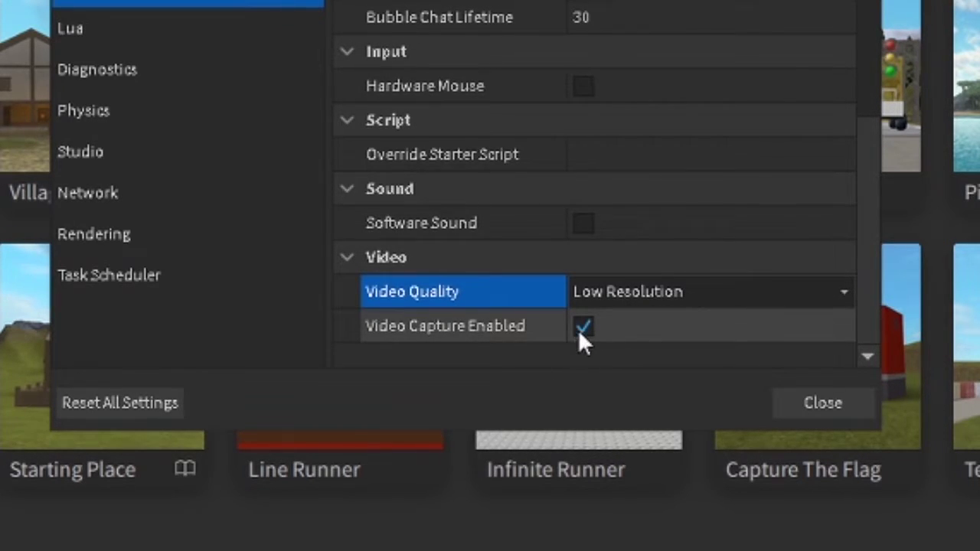
click(580, 331)
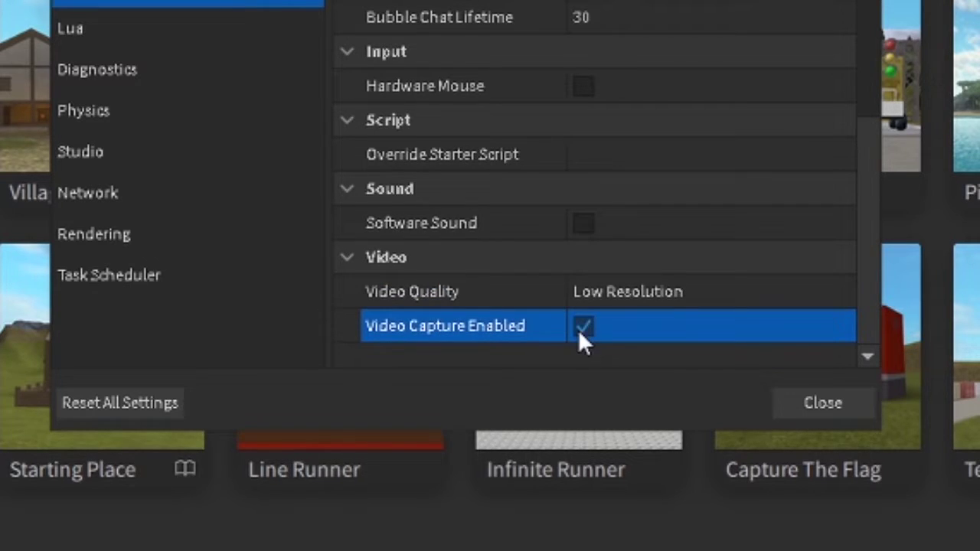
click(595, 322)
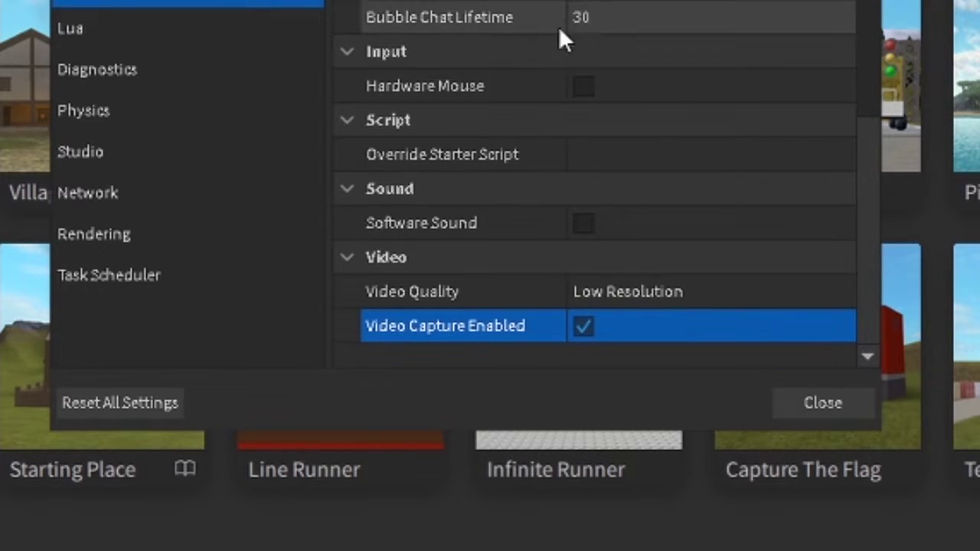
click(789, 414)
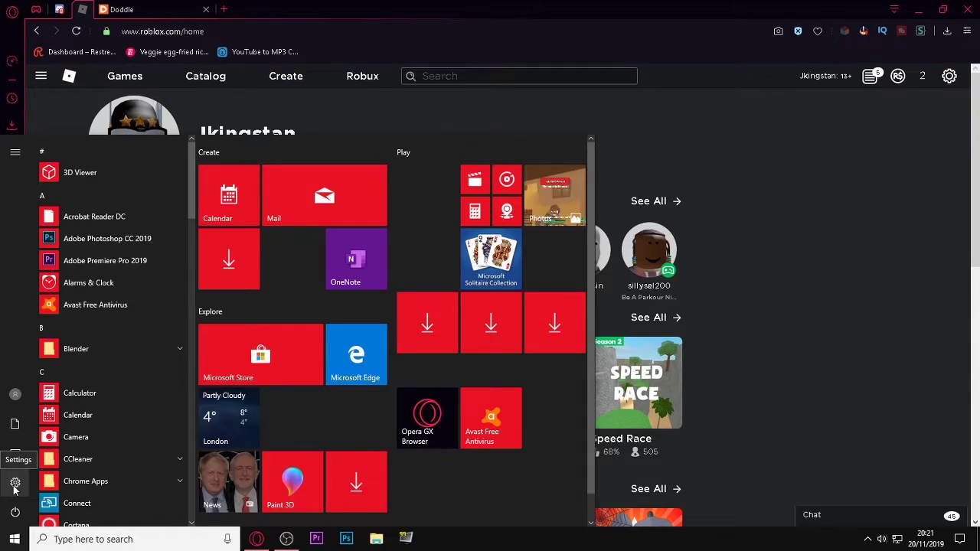
Step: Go to the Graphics settings of the Windows display settings and remove RobloxPlayerLauncher.exe from the app preference list
click(15, 483)
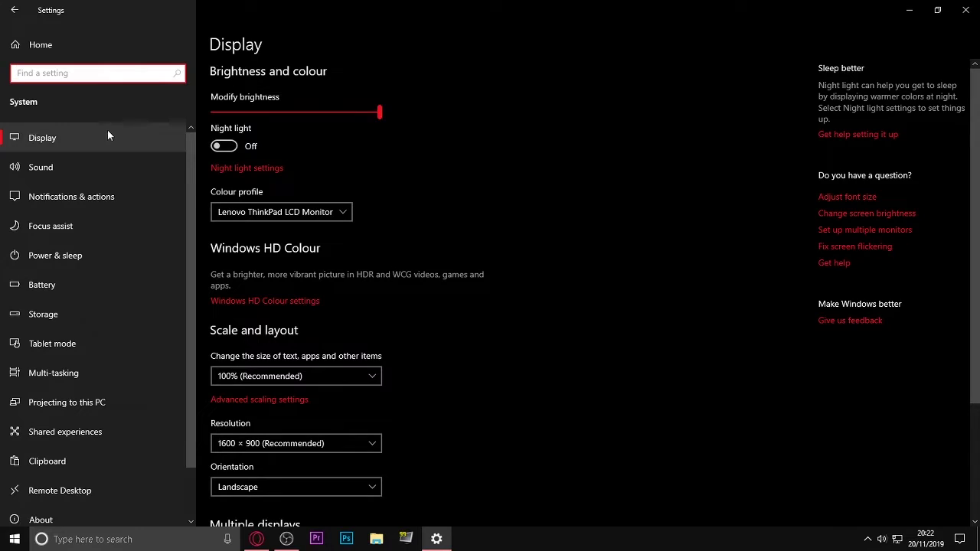
scroll(386, 199, down, 2)
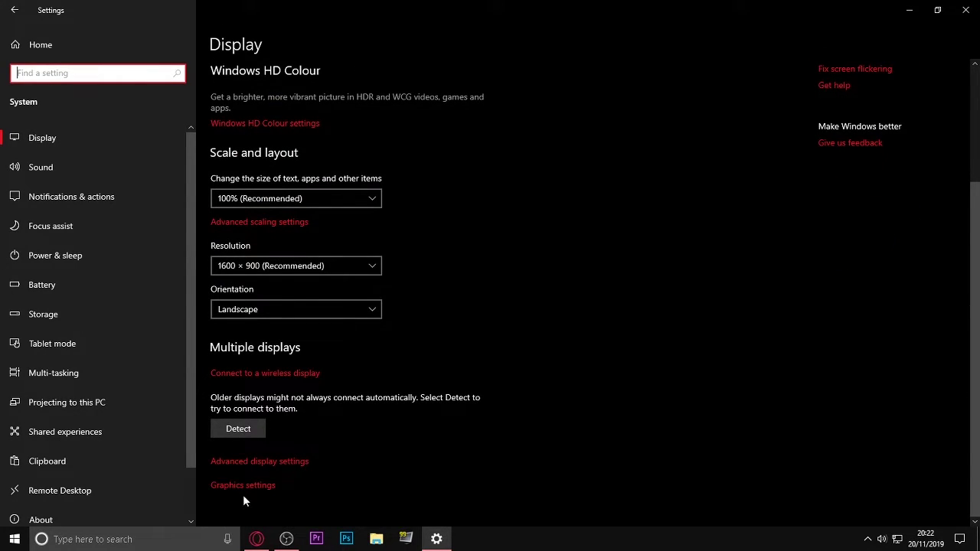
click(286, 539)
click(703, 504)
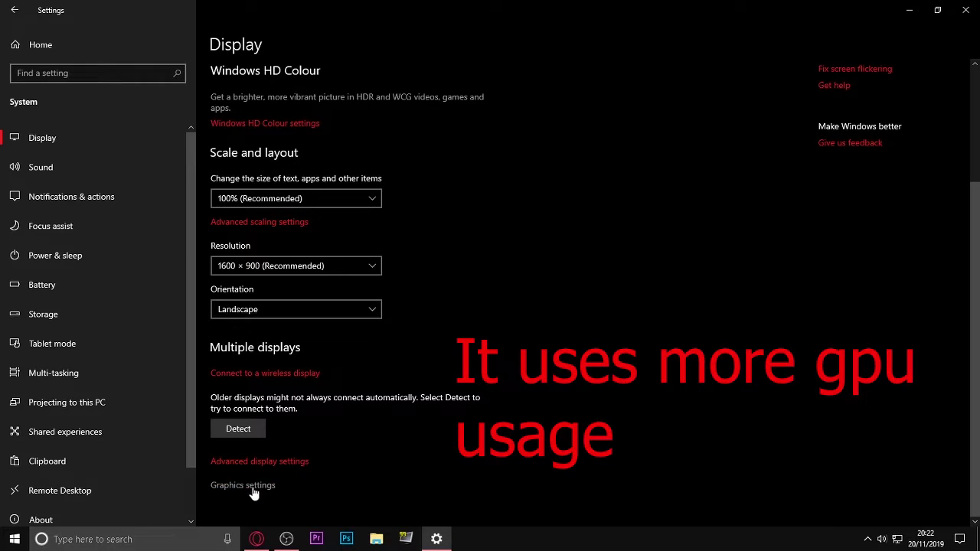
click(224, 486)
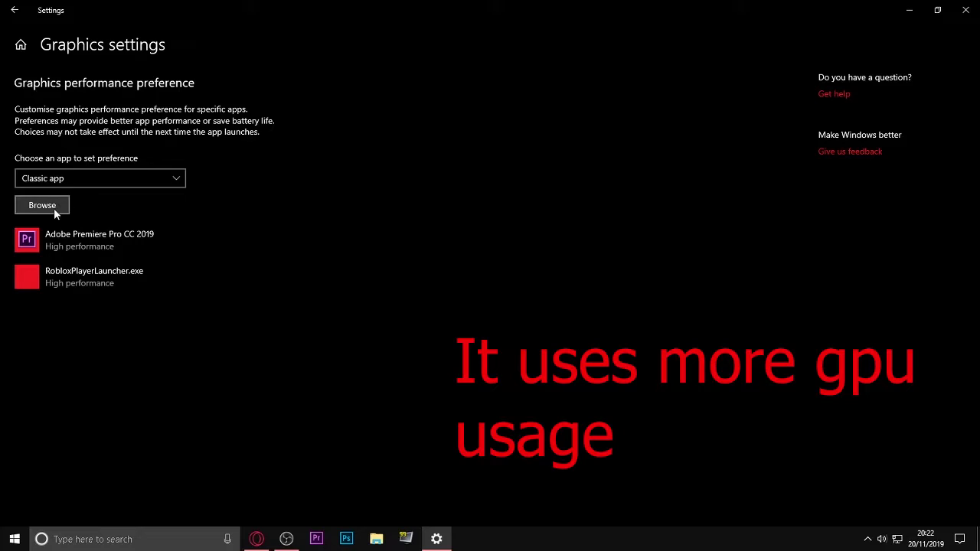
click(102, 281)
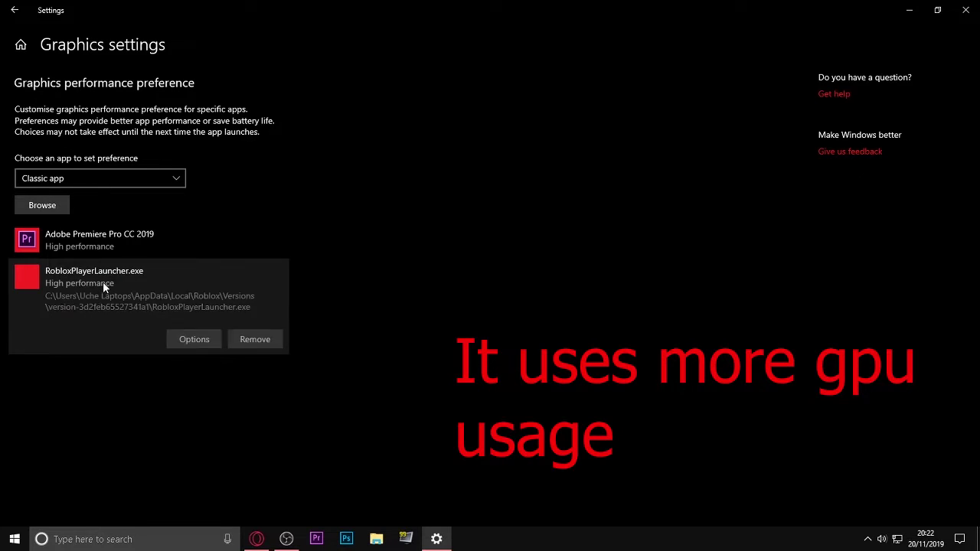
click(251, 342)
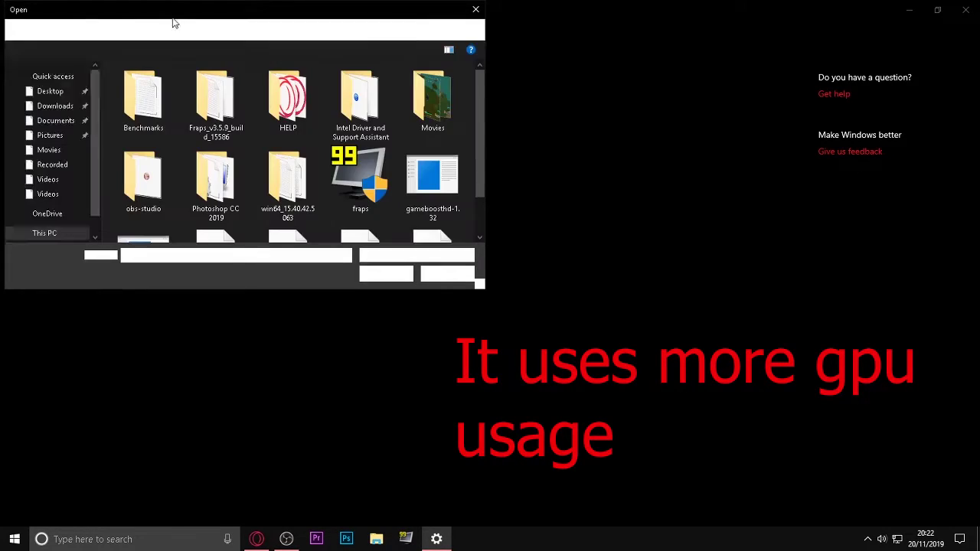
Step: Add Roblox from the desktop as a classic app and set its graphics preference to High performance
drag(173, 16, 288, 51)
scroll(397, 132, down, 1)
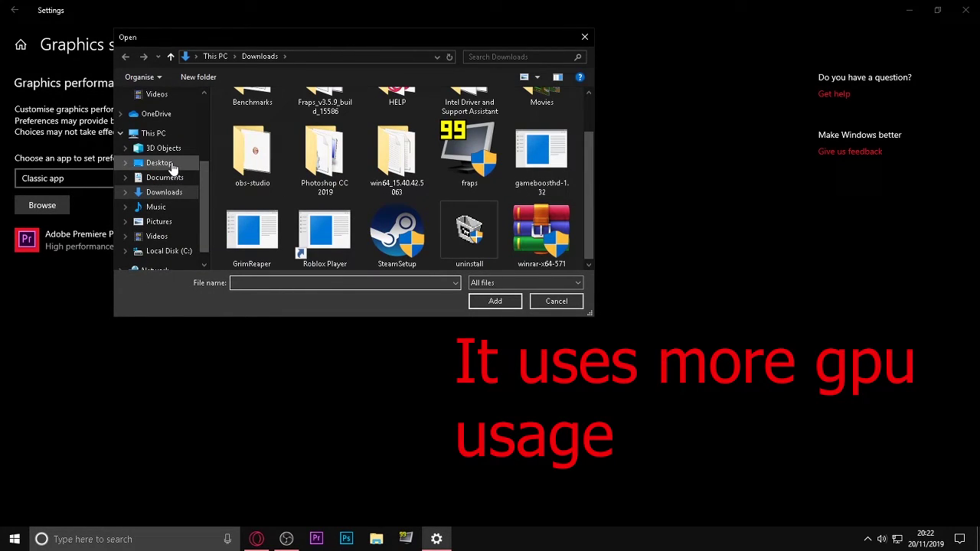
click(159, 163)
double_click(229, 177)
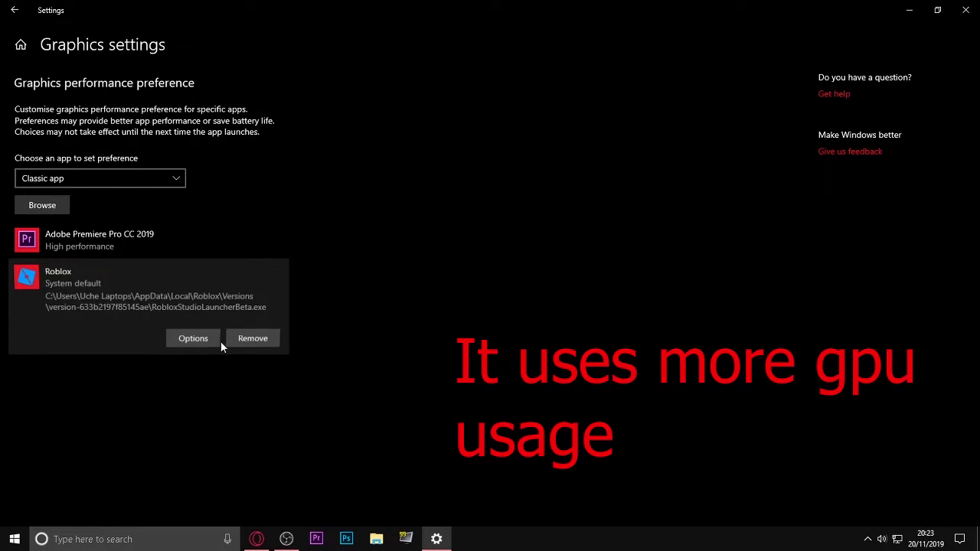
click(192, 339)
click(395, 304)
click(444, 335)
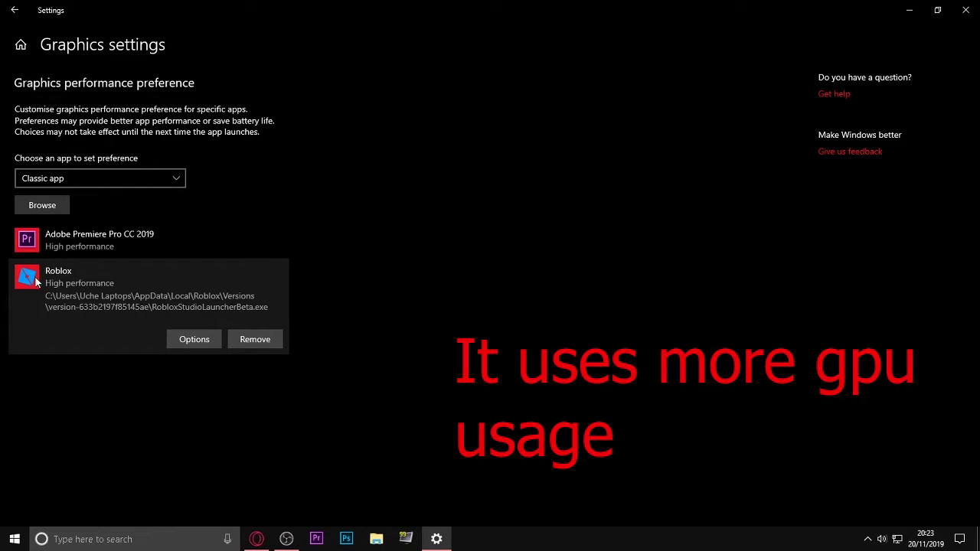
Step: Review Roblox's graphics preference options without saving, and remove Roblox from the app preference list
click(170, 343)
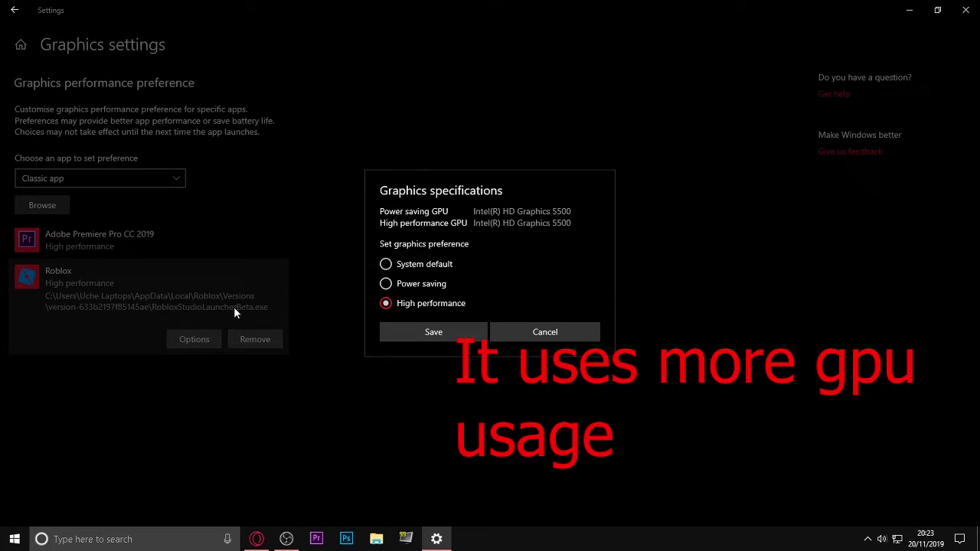
click(399, 269)
click(539, 336)
click(238, 339)
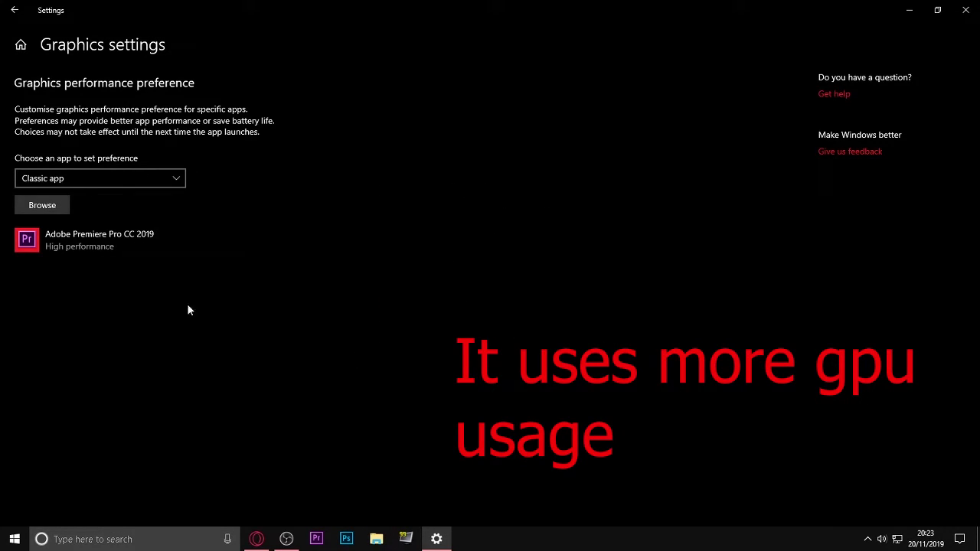
Step: Browse Downloads and the Program Files folder on Local Disk (C:) for a classic app, cancel, and close Windows Settings
click(65, 201)
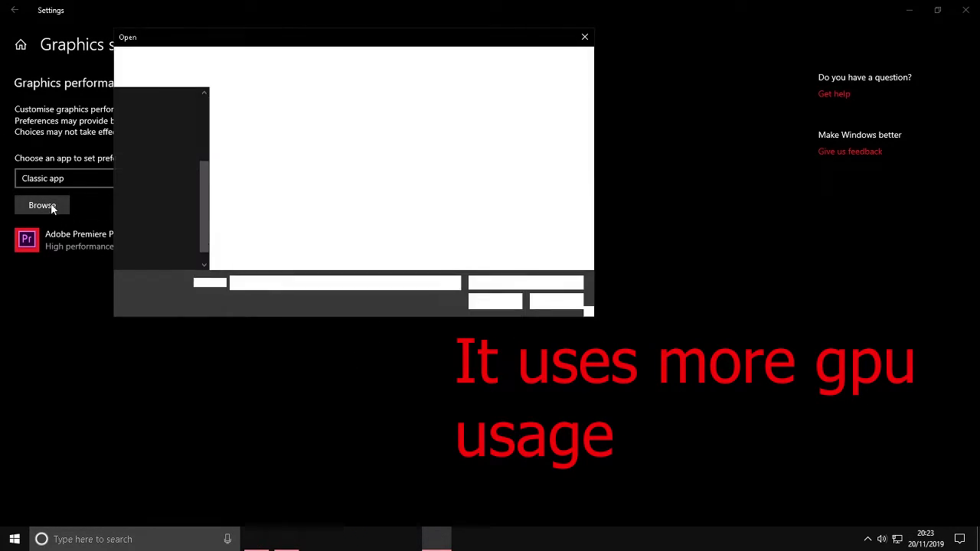
click(181, 202)
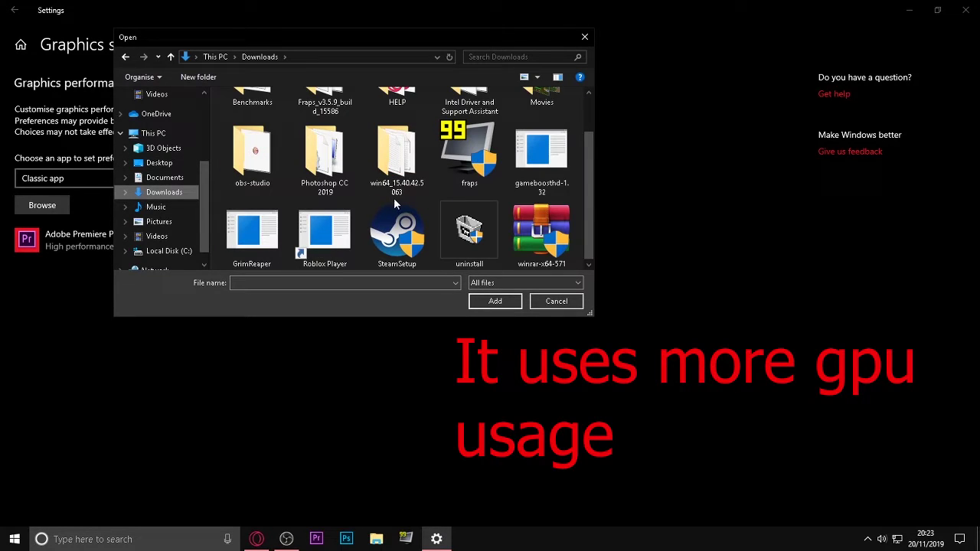
scroll(591, 176, up, 1)
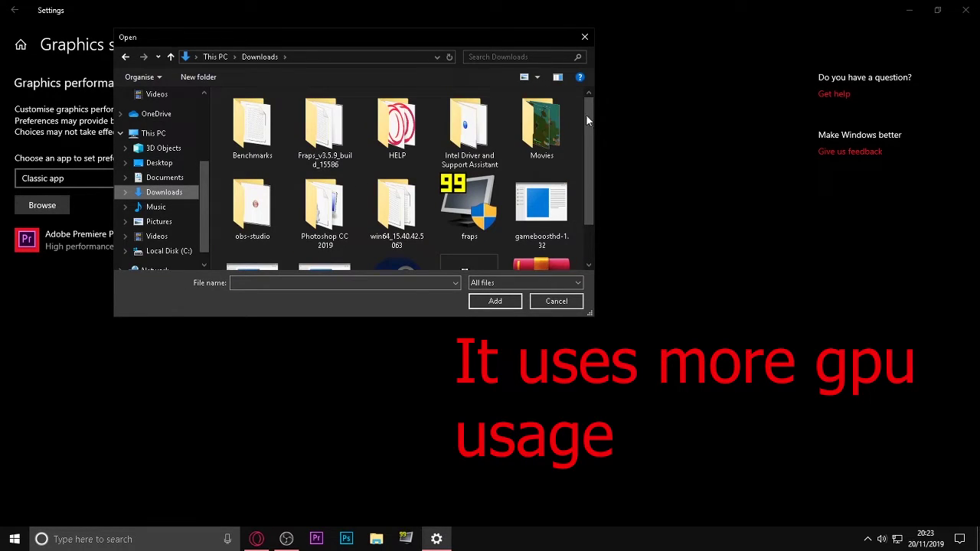
click(153, 238)
click(165, 251)
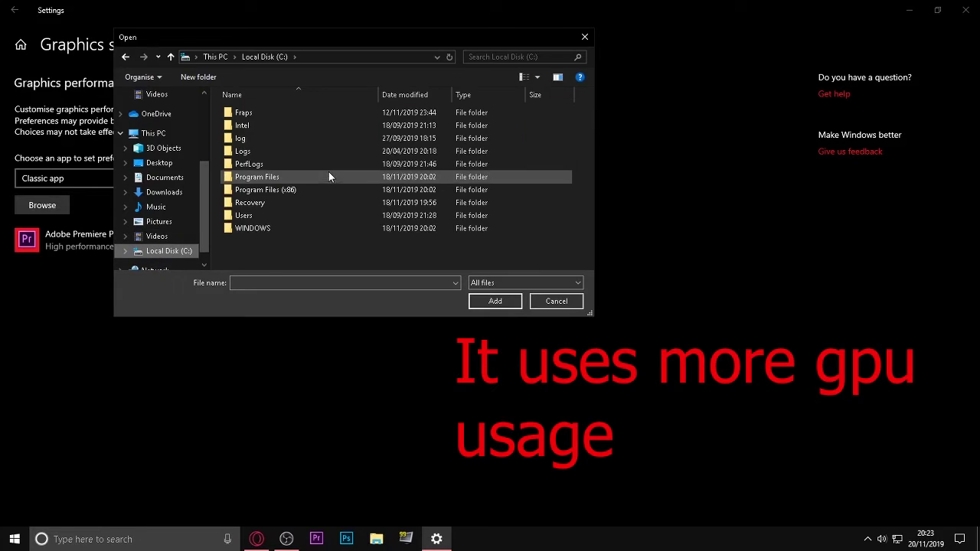
double_click(291, 178)
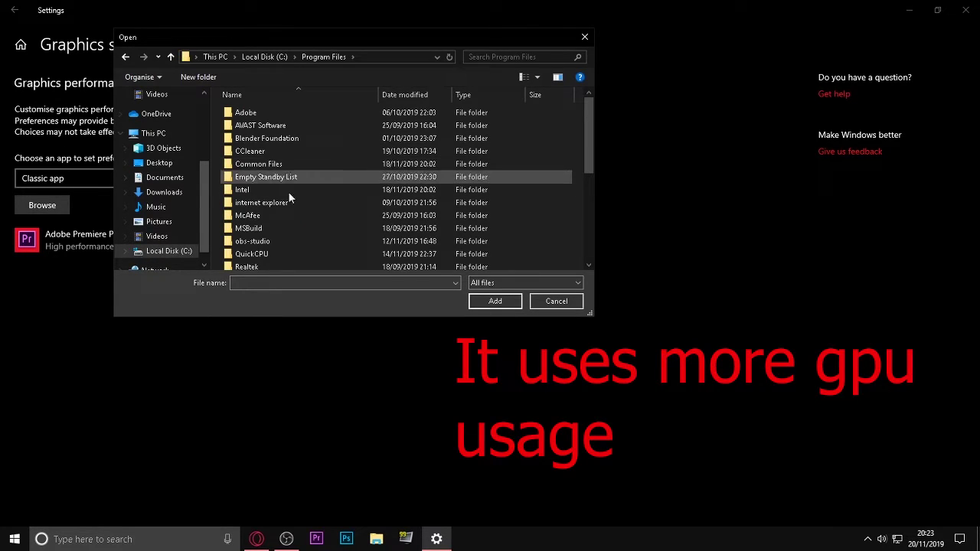
scroll(283, 199, down, 3)
drag(583, 171, 594, 118)
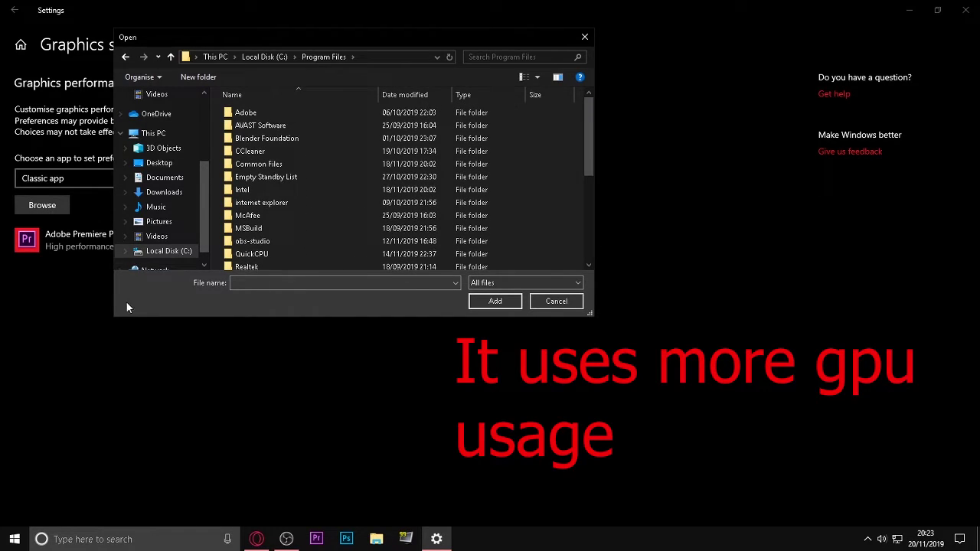
click(540, 302)
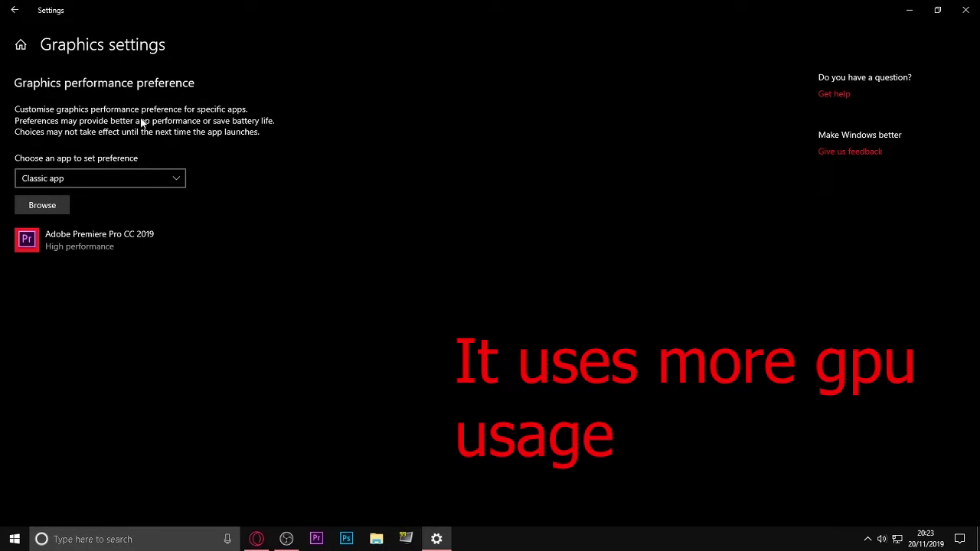
click(965, 10)
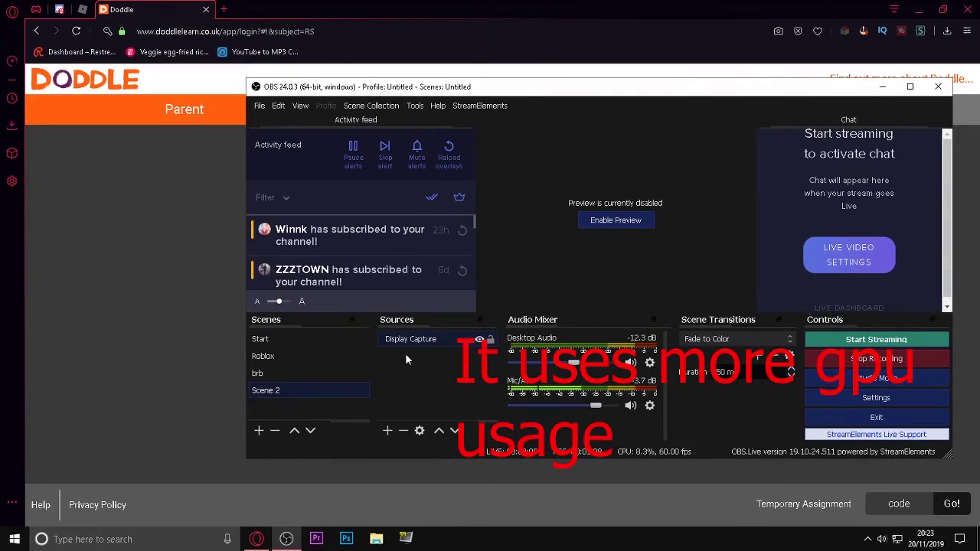
click(185, 349)
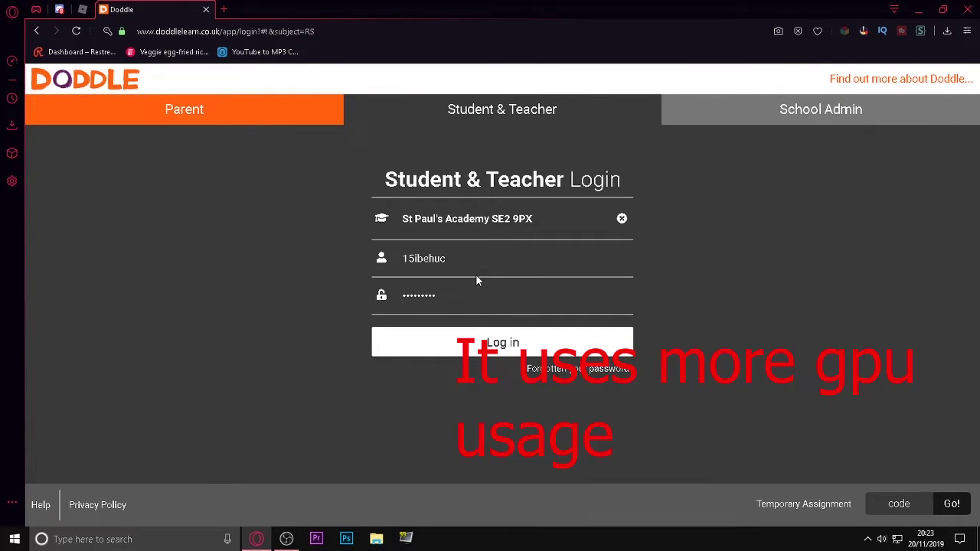
click(61, 8)
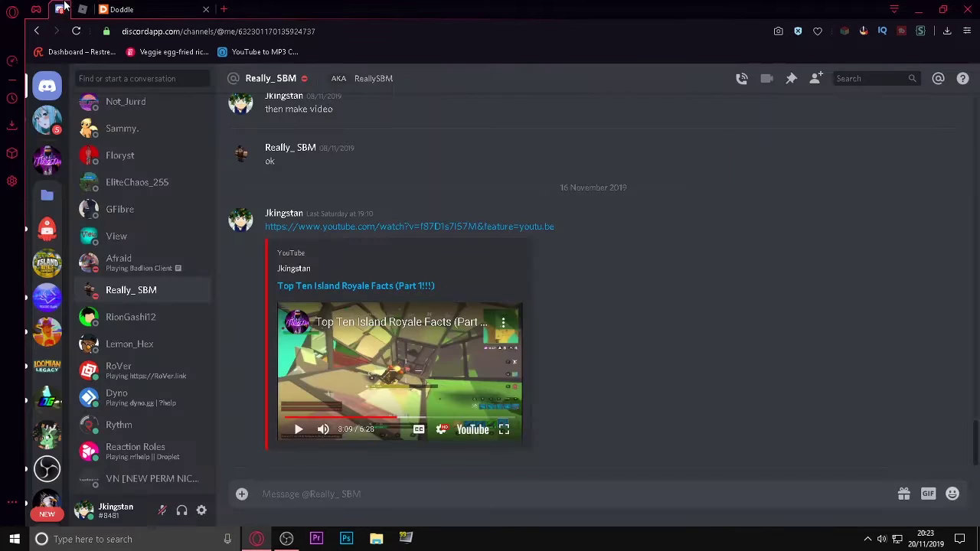
click(52, 123)
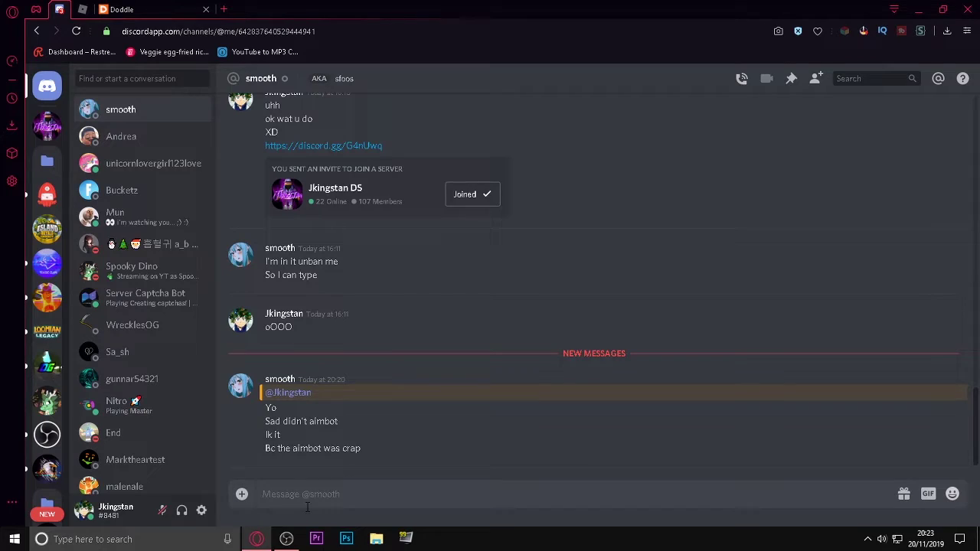
click(97, 14)
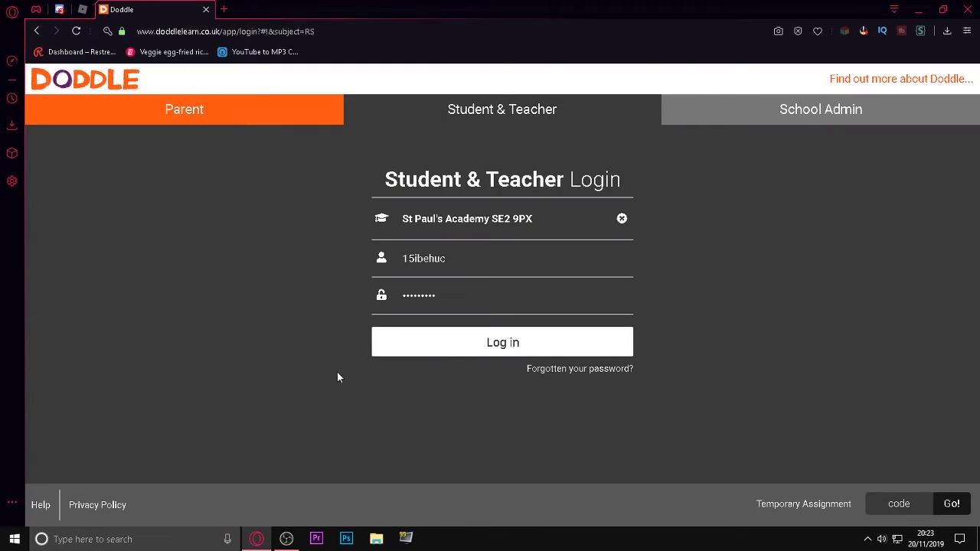
Step: Open Windows Task Manager and move its window clear of the middle of the desktop
right_click(491, 539)
click(542, 481)
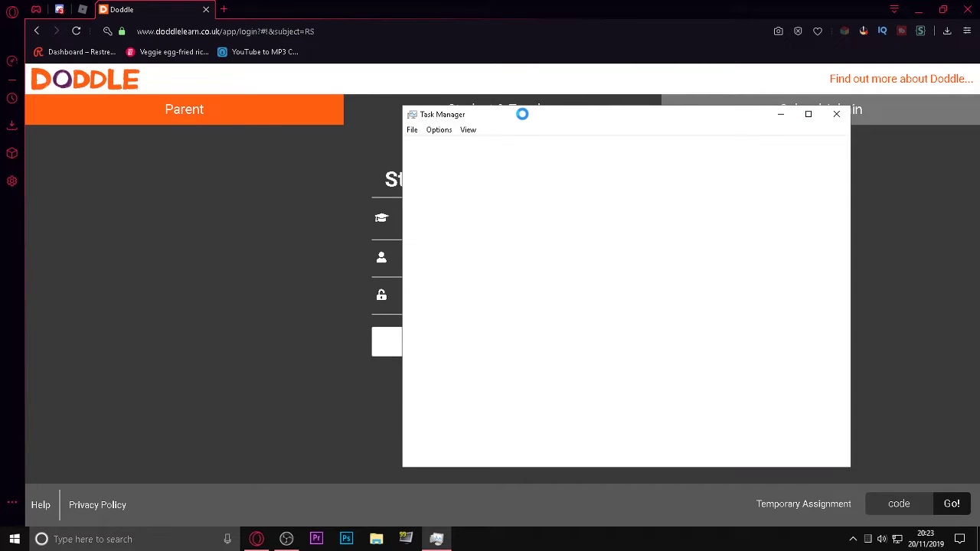
drag(522, 114, 254, 56)
Step: Examine the CPU, disk, network, memory and GPU usage of the running processes, especially OBS Studio
scroll(578, 146, down, 3)
scroll(579, 145, up, 3)
drag(301, 375, 400, 379)
scroll(383, 375, right, 3)
scroll(400, 312, right, 3)
scroll(331, 312, left, 2)
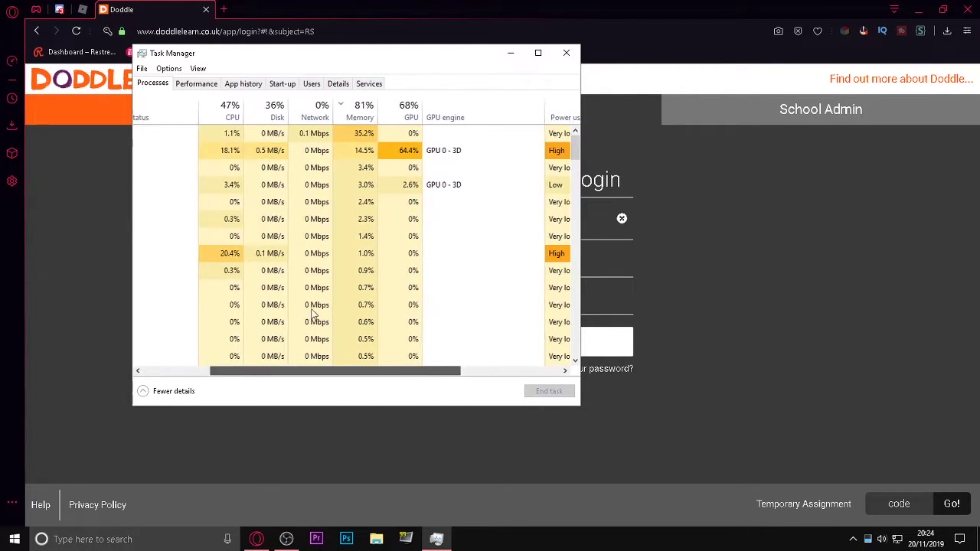
scroll(331, 313, left, 3)
scroll(352, 314, right, 2)
scroll(352, 314, right, 1)
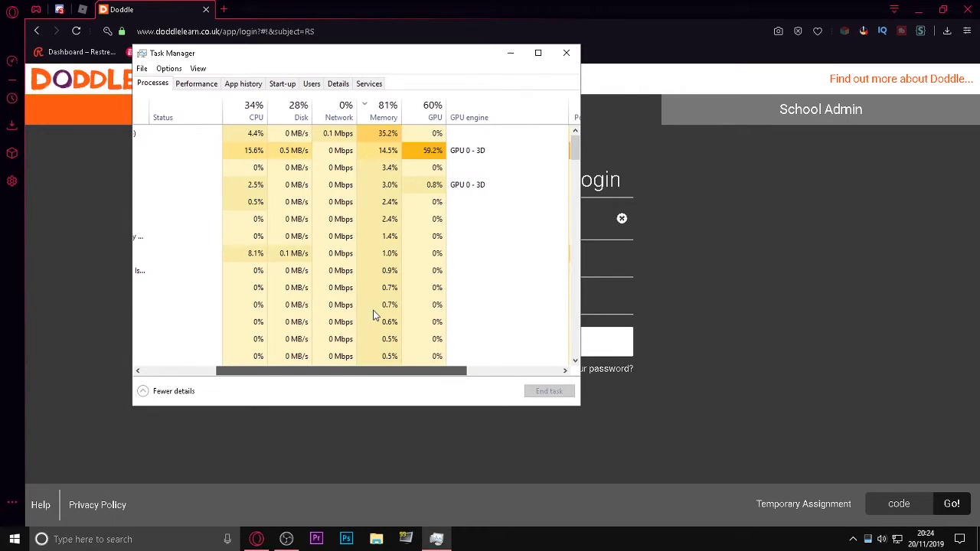
click(418, 157)
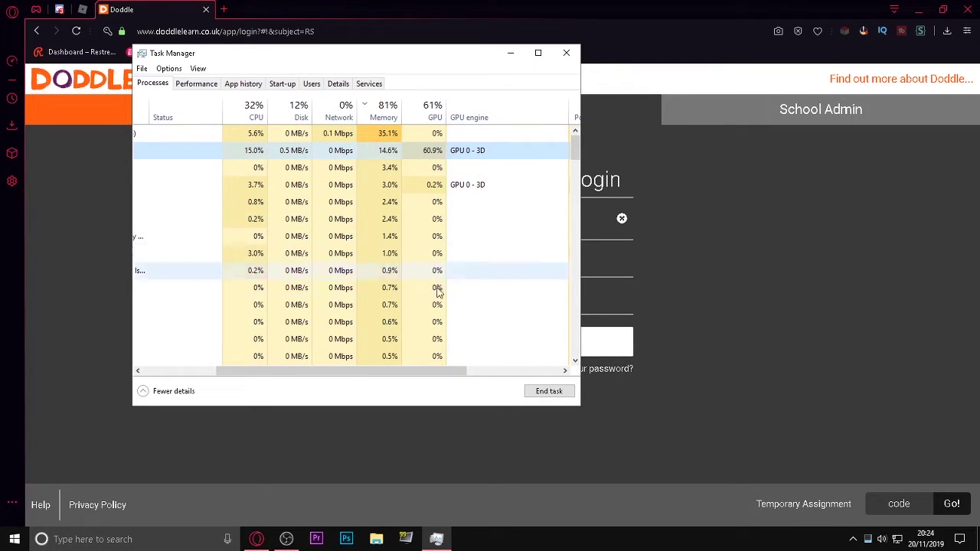
drag(330, 373, 242, 372)
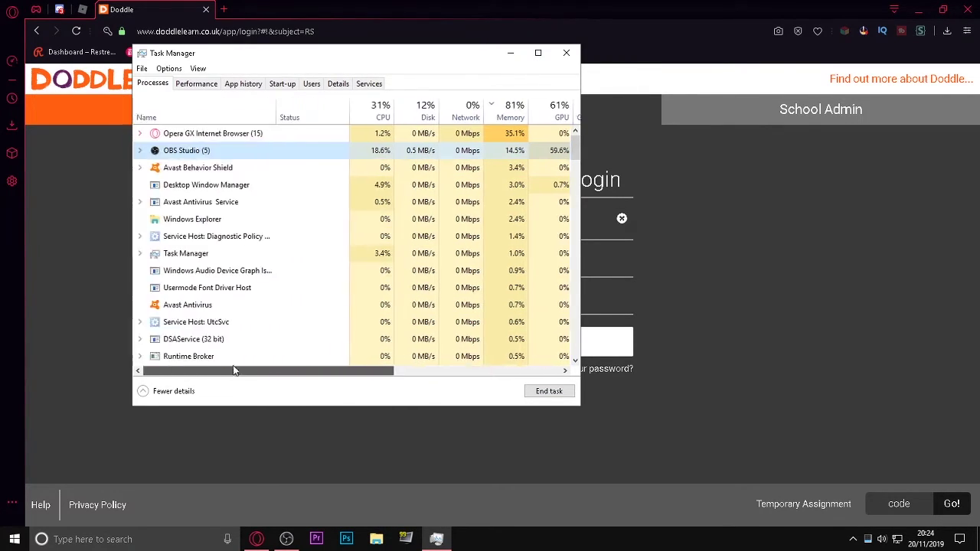
Step: Look through the detailed list of running processes in Task Manager
click(198, 68)
click(186, 91)
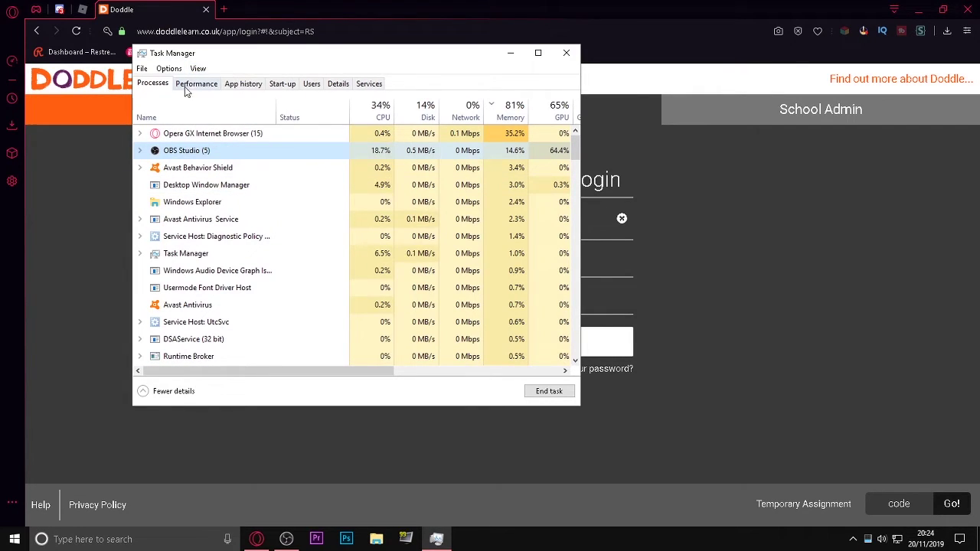
click(306, 86)
click(335, 85)
scroll(345, 155, down, 5)
scroll(345, 155, down, 15)
scroll(222, 214, up, 6)
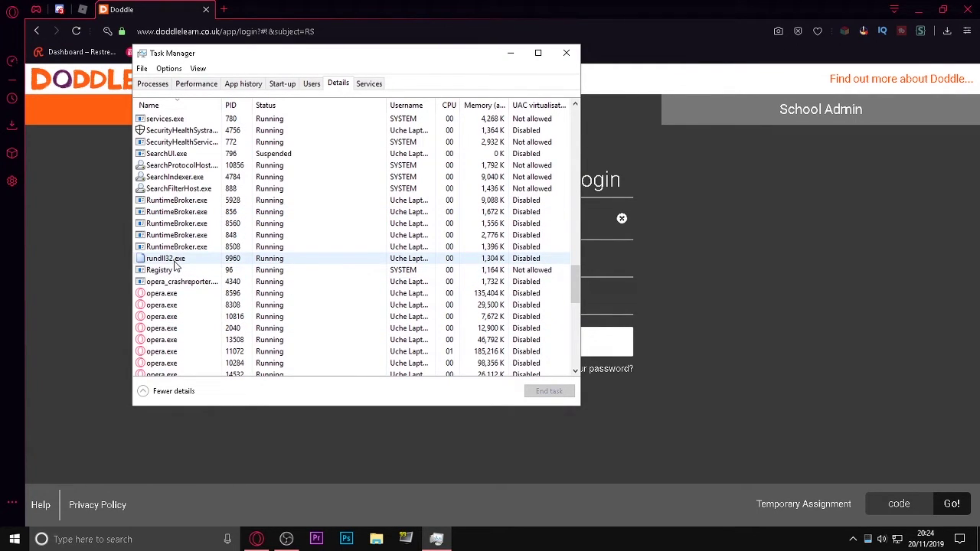
Step: Review the available process actions for rundll32.exe without applying any, look over the Opera processes, and close Task Manager
right_click(175, 264)
mouse_move(258, 304)
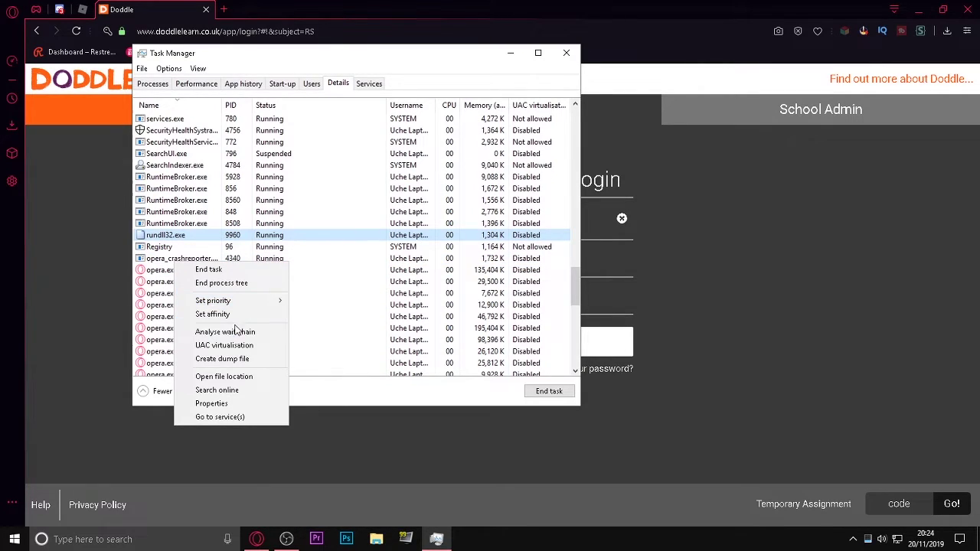
click(164, 332)
scroll(281, 279, down, 3)
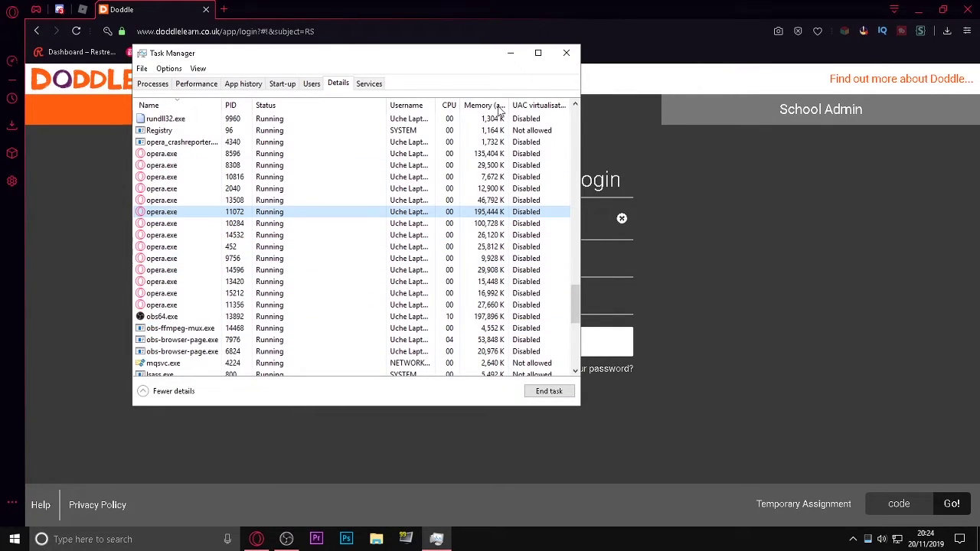
click(566, 54)
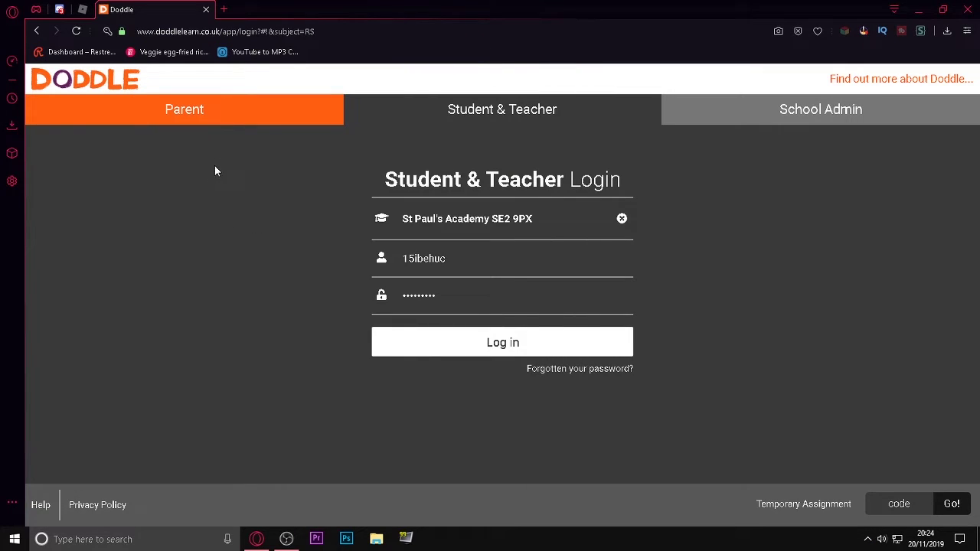
Step: Switch to OBS Studio, lower the Mic/Aux volume slightly, and return to the browser
click(286, 539)
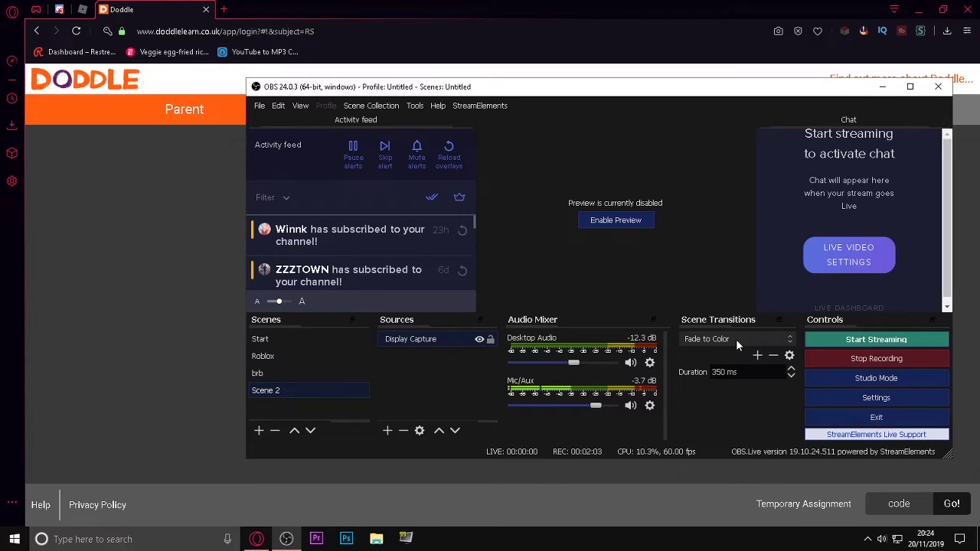
drag(591, 407, 578, 407)
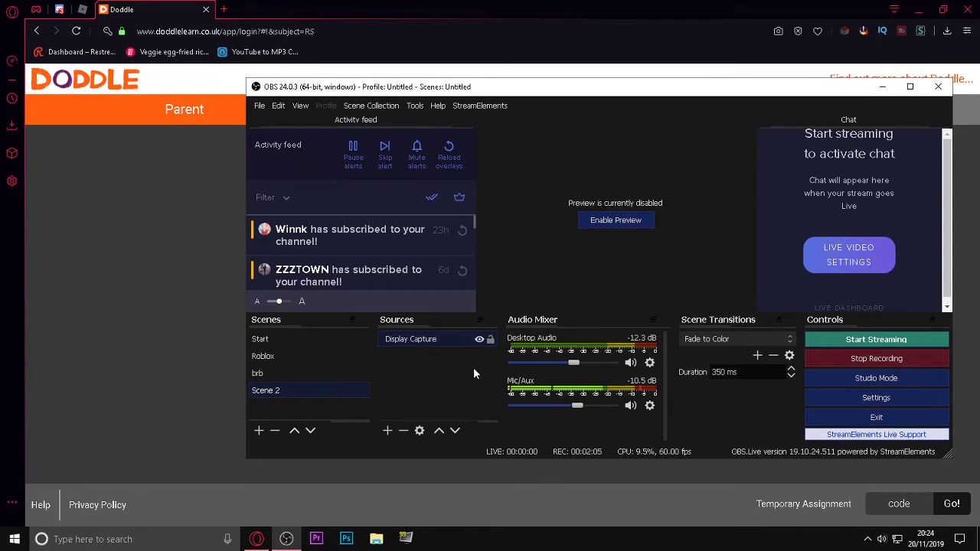
click(113, 7)
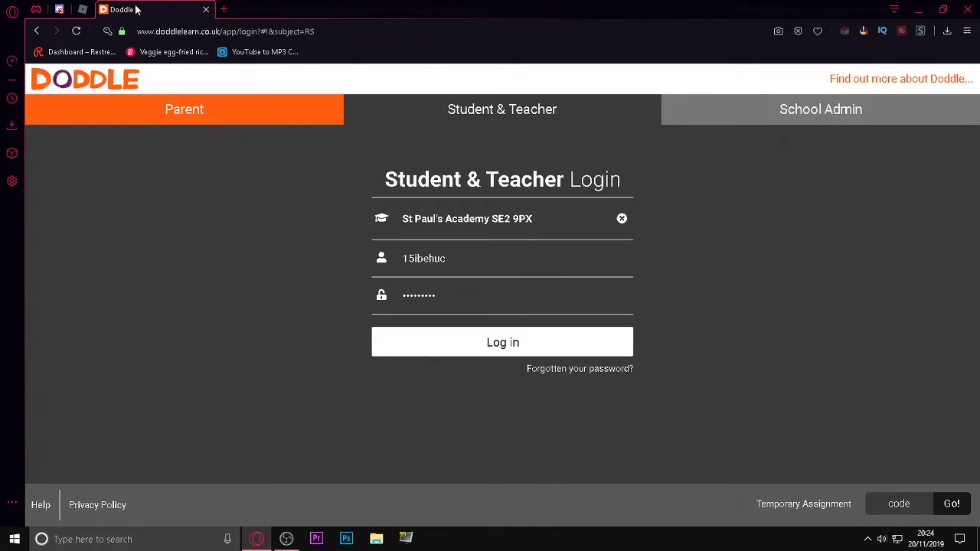
Step: Open the Roblox account settings on the website and review the Account Info page
click(91, 14)
click(949, 75)
click(940, 104)
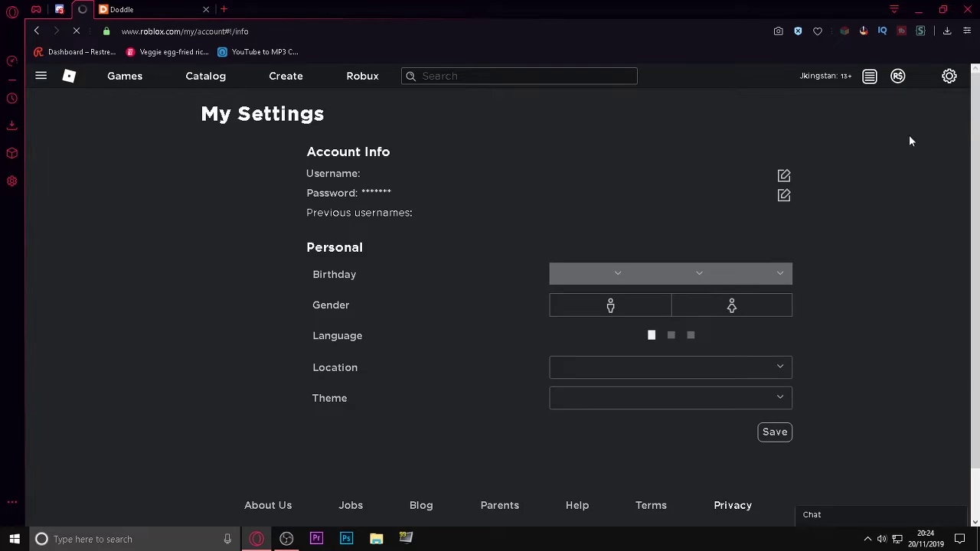
scroll(372, 208, down, 1)
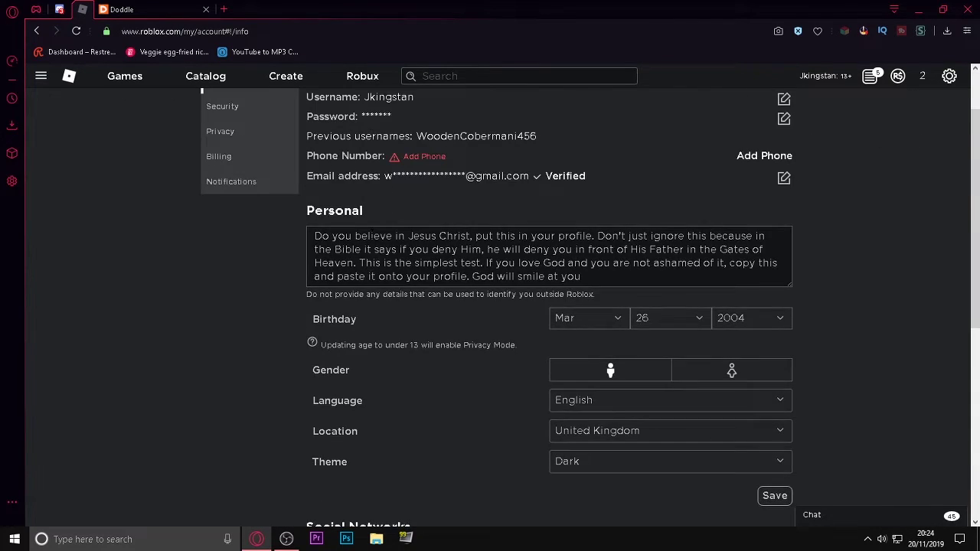
scroll(343, 218, down, 5)
scroll(370, 238, up, 5)
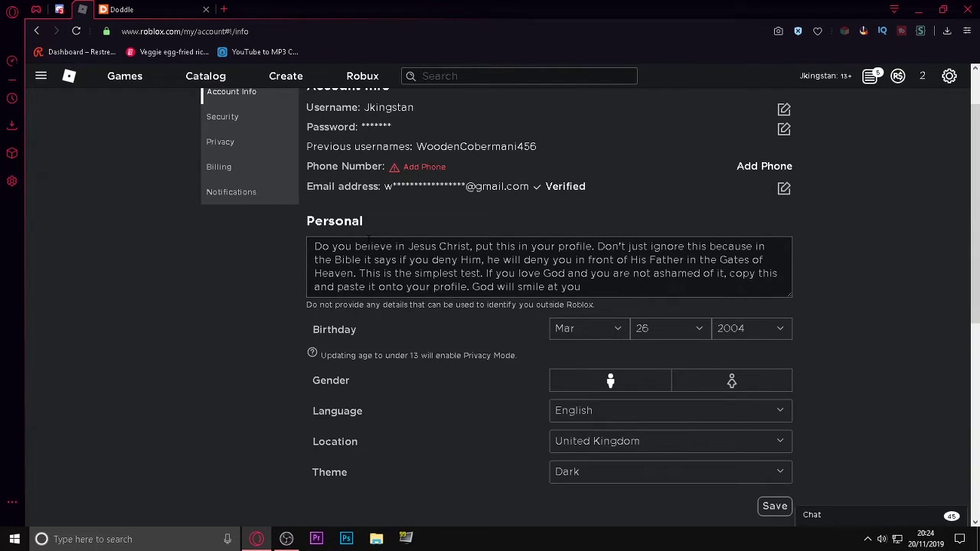
scroll(240, 202, up, 1)
Step: In the Roblox privacy settings, set who can invite to VIP Servers to No one and dismiss the account PIN request
click(229, 205)
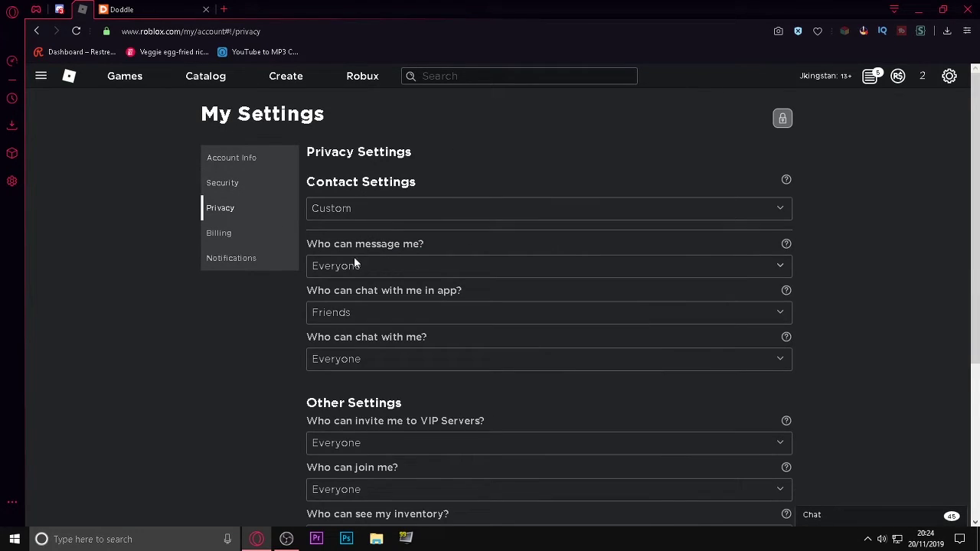
scroll(639, 420, down, 3)
click(689, 239)
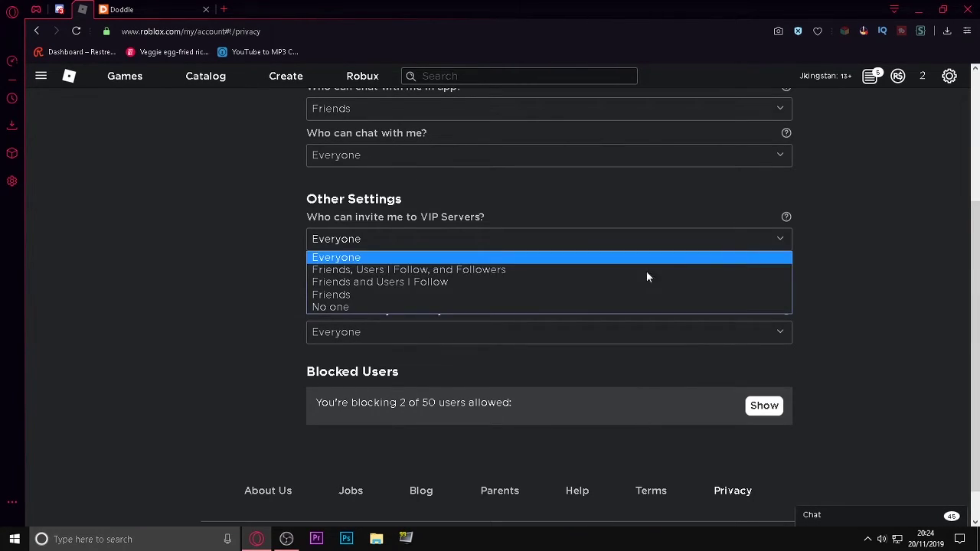
click(399, 306)
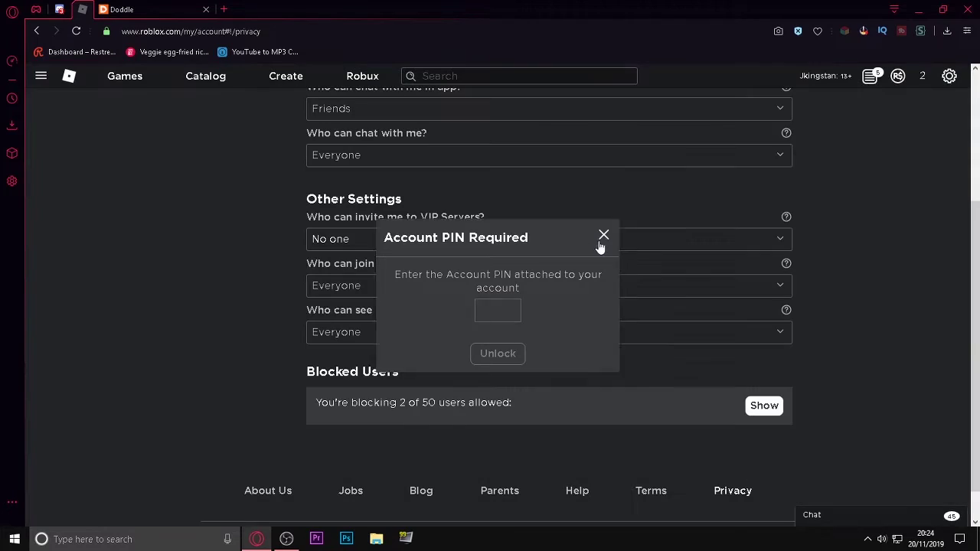
click(603, 235)
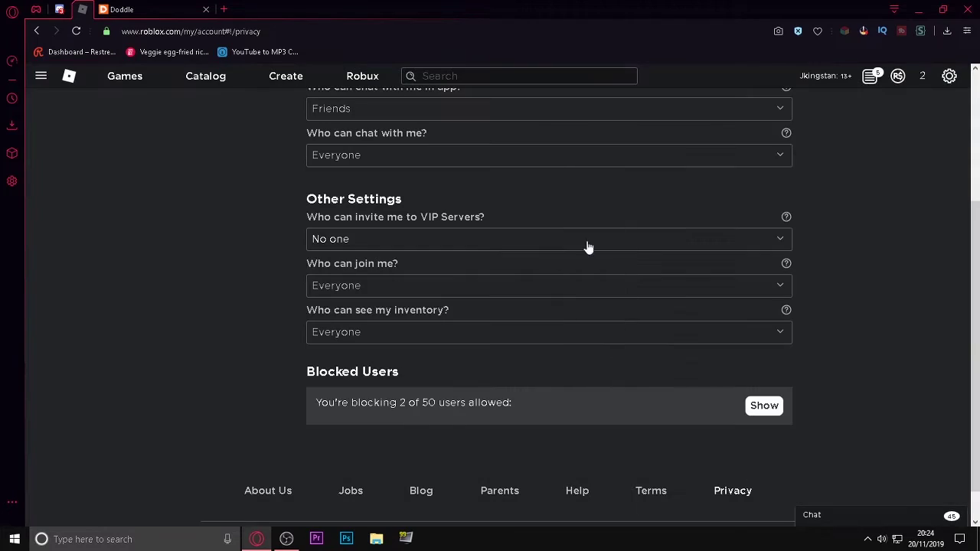
Step: Set who can join and who can see the inventory to No one, dismissing each account PIN request
click(426, 285)
click(393, 352)
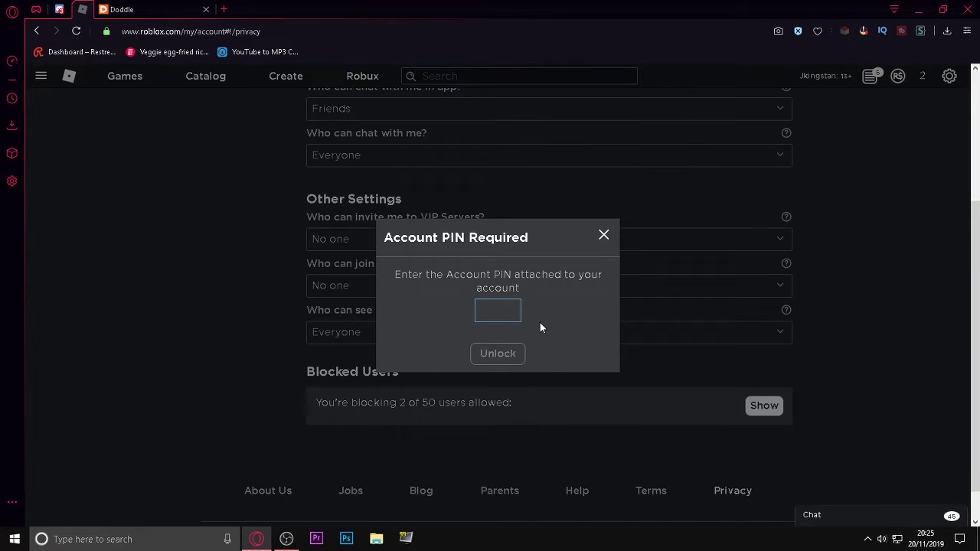
click(604, 235)
click(464, 334)
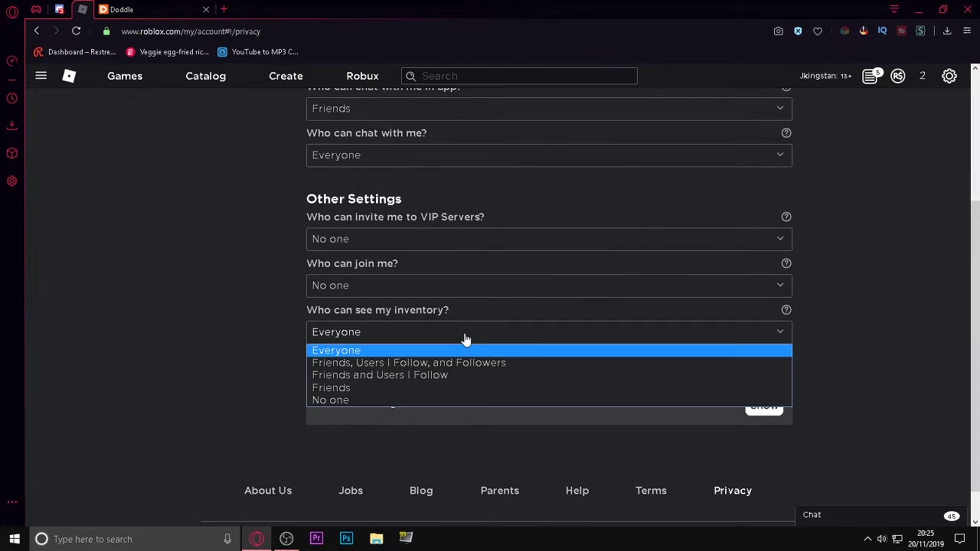
click(409, 400)
click(603, 237)
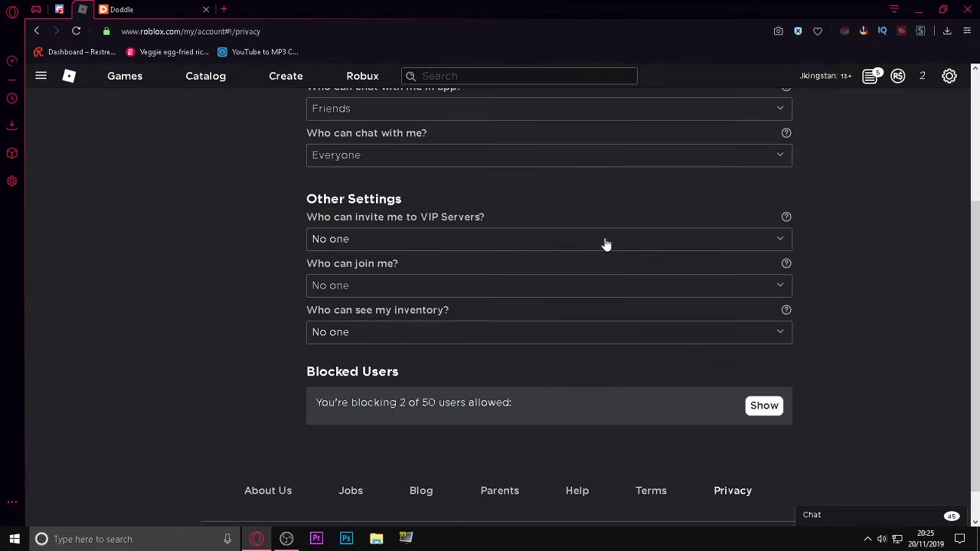
click(764, 407)
click(765, 407)
Step: Restore the inventory, joining and VIP Server invitation permissions to Everyone, dismissing the account PIN requests
click(447, 345)
click(410, 351)
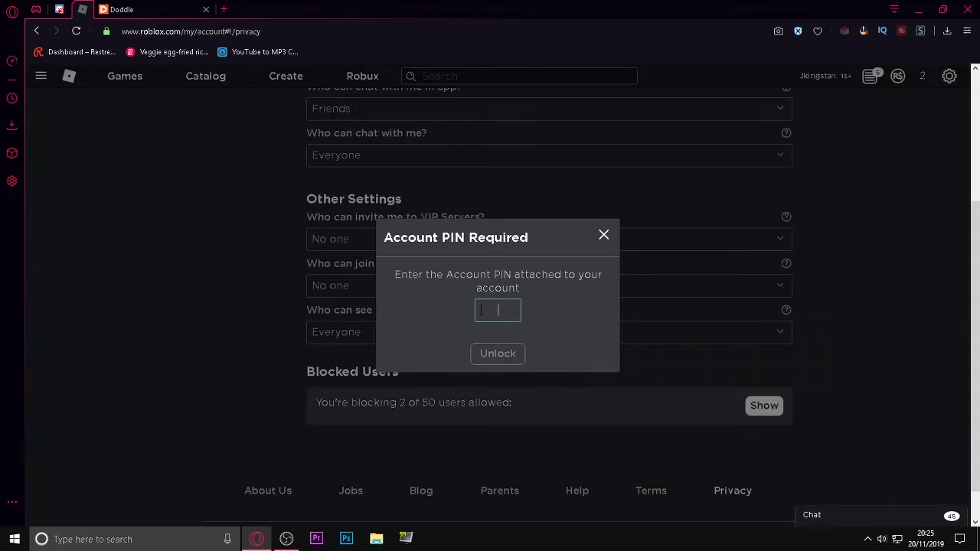
click(601, 241)
click(451, 291)
click(490, 303)
click(599, 241)
click(477, 239)
click(461, 256)
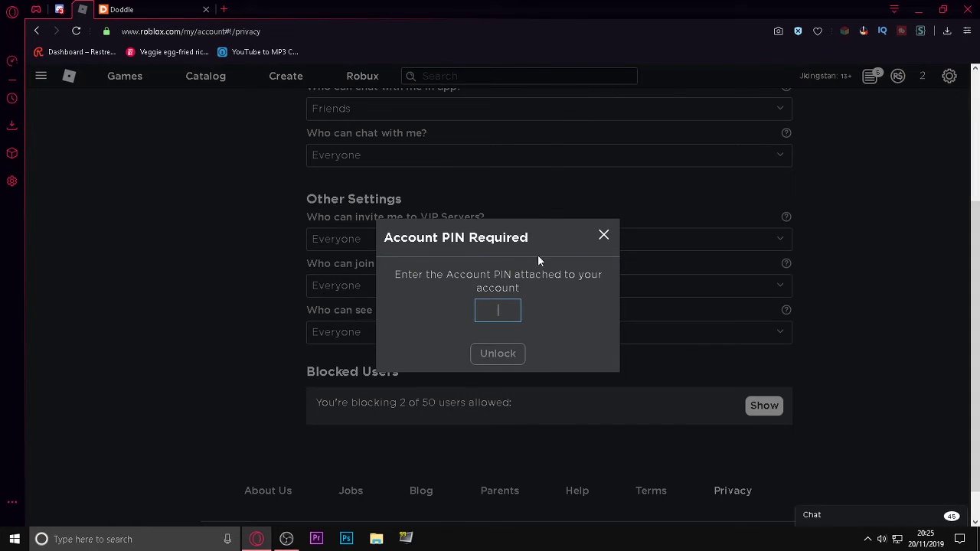
click(603, 235)
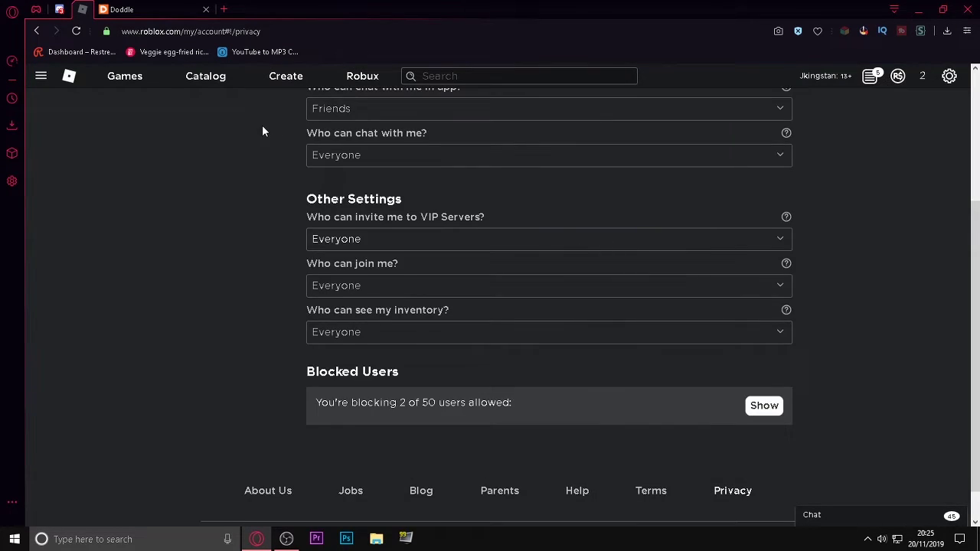
scroll(458, 196, up, 3)
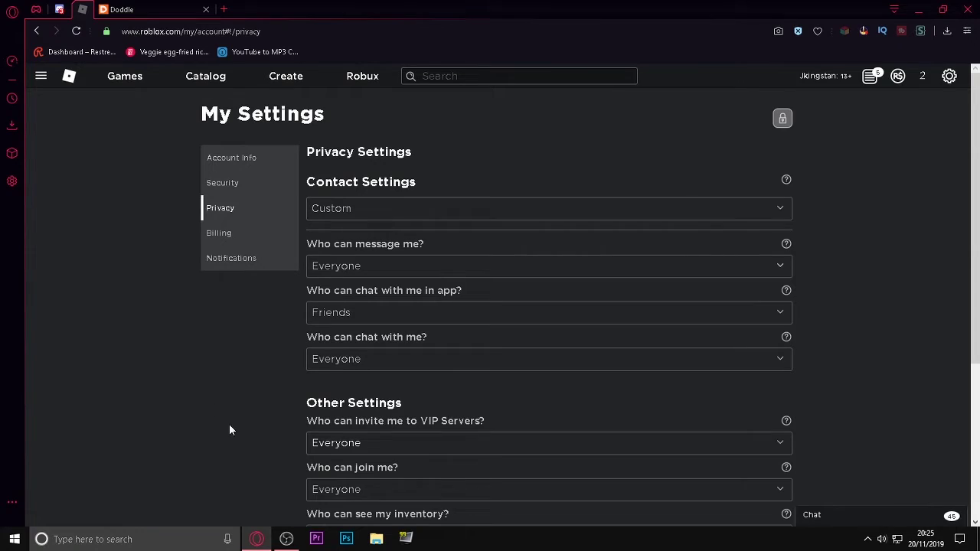
click(288, 538)
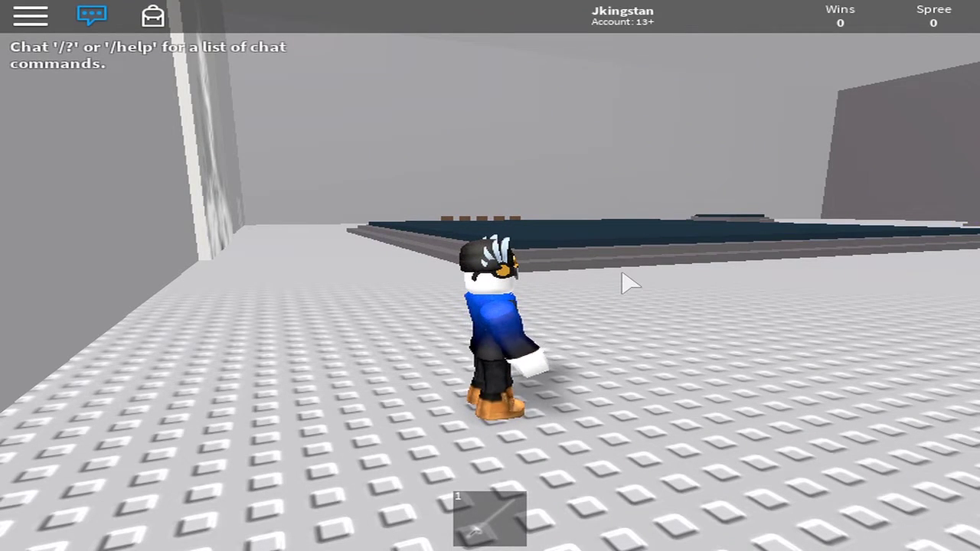
Step: Walk the character around the arena to check how the Roblox game runs and looks
key(d)
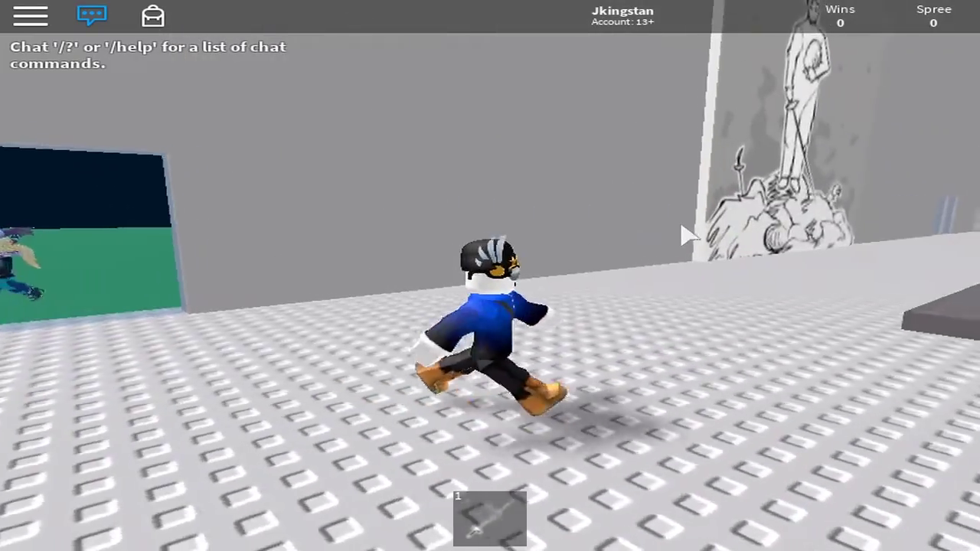
key(w)
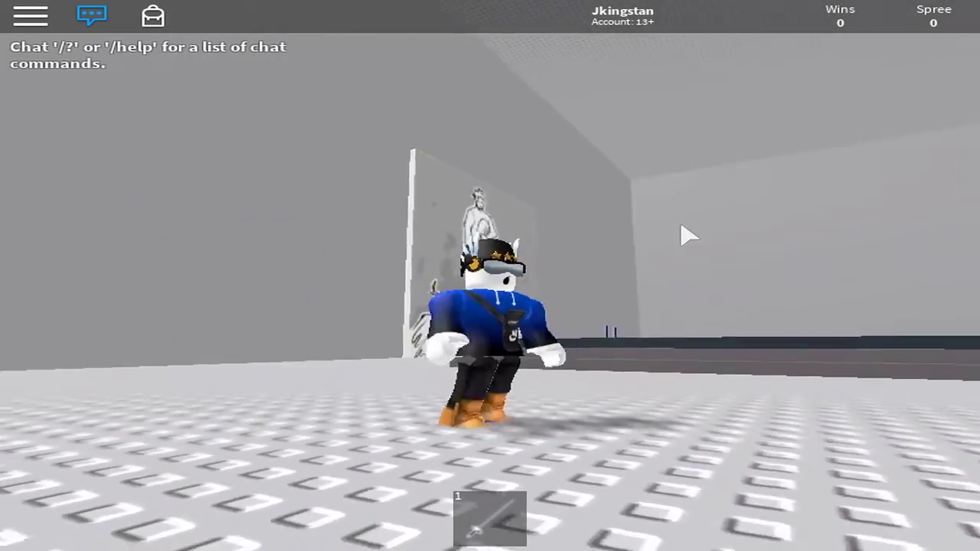
Step: Try the Automatic Graphics Mode in the game settings, and set it back to Manual with Graphics Quality at maximum
key(Escape)
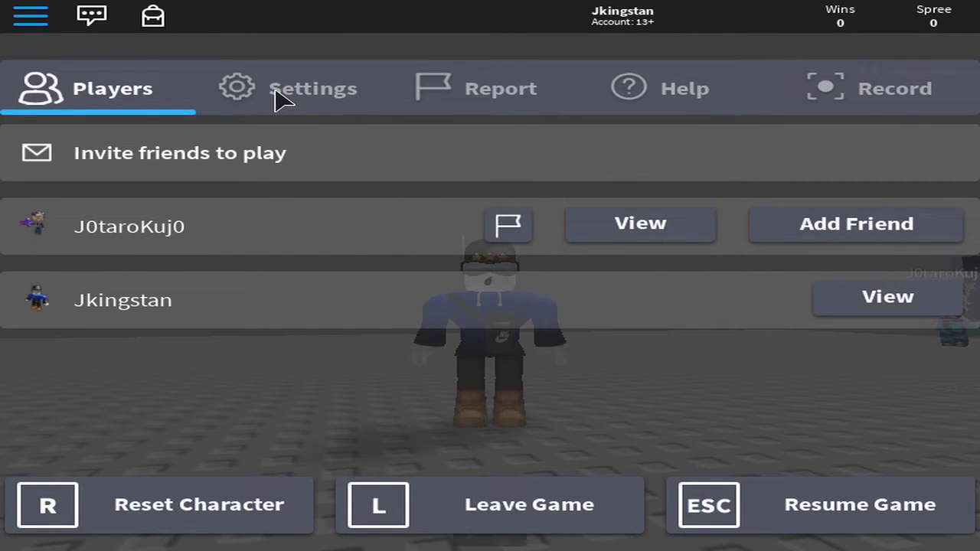
click(281, 98)
scroll(652, 390, down, 2)
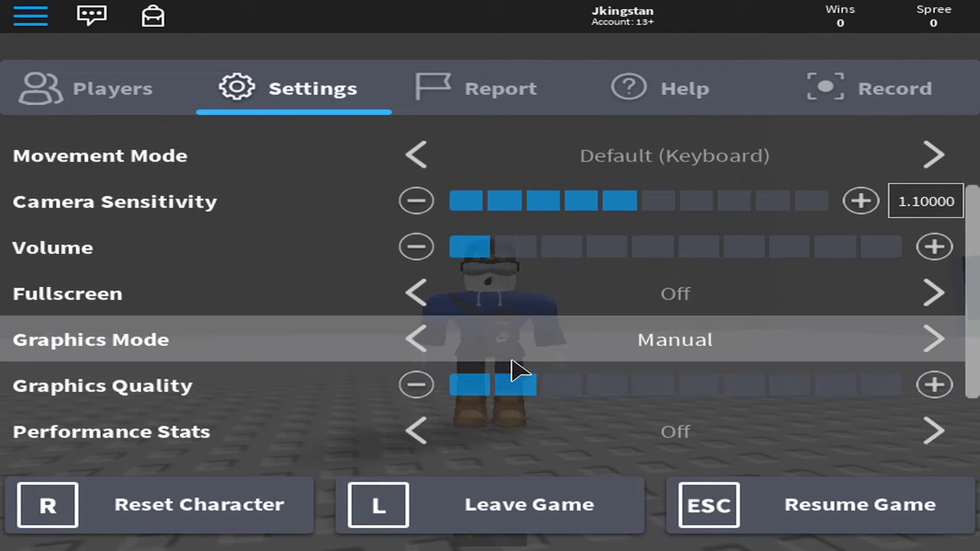
click(429, 349)
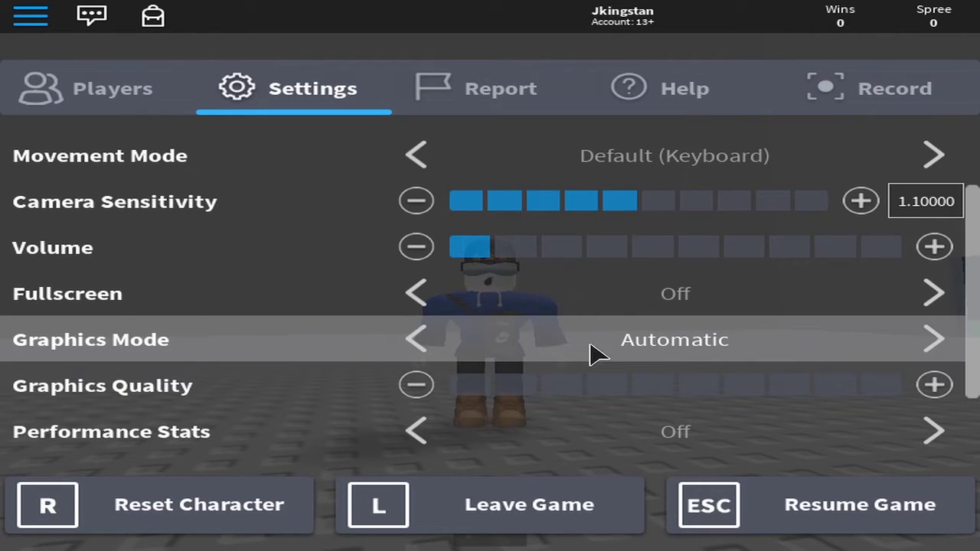
click(517, 385)
drag(517, 385, 880, 387)
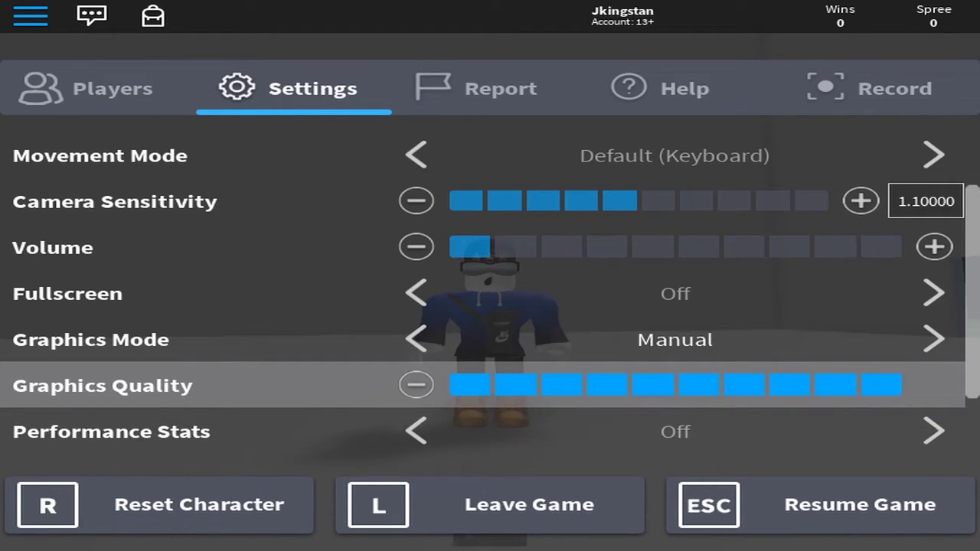
key(Escape)
Step: Equip the sword and fight the other player on the dark arena platform, and hide the player leaderboard
key(w)
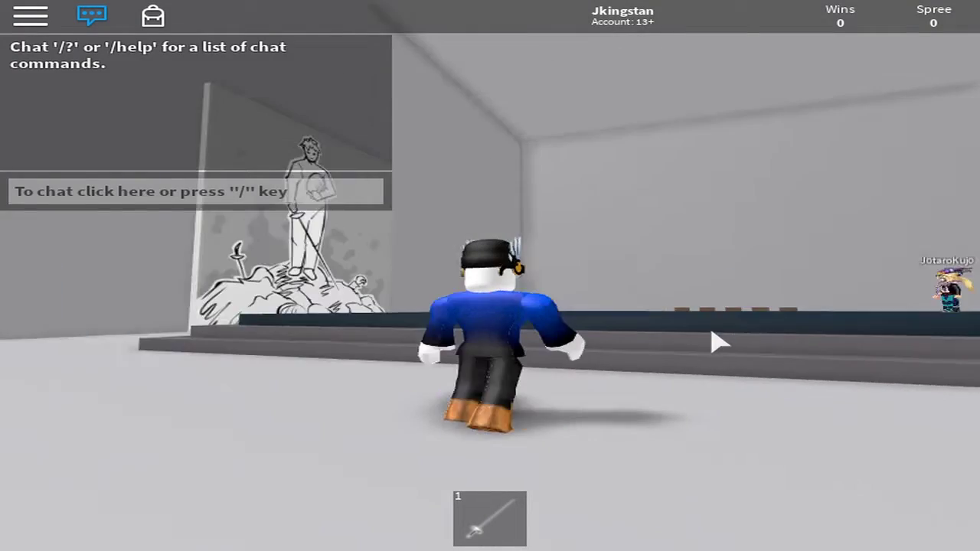
key(1)
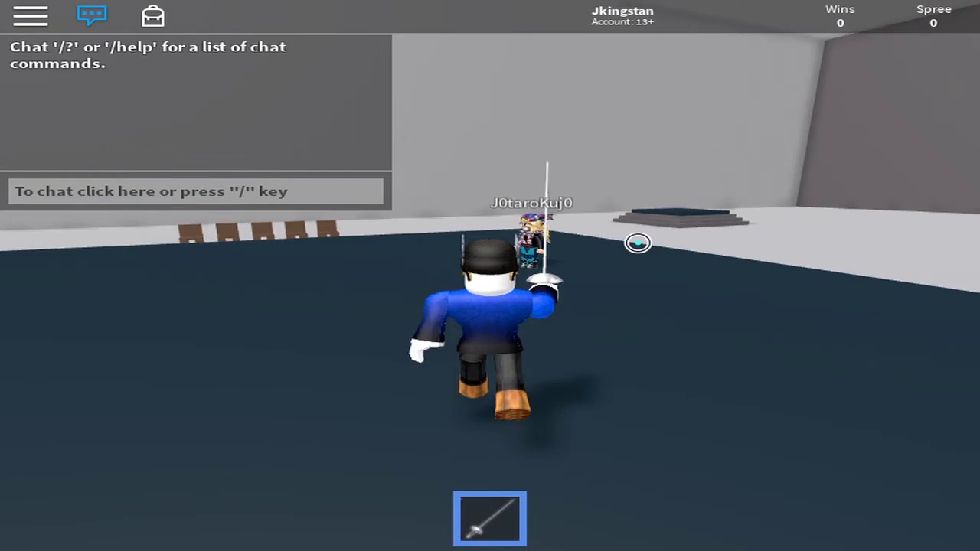
click(637, 242)
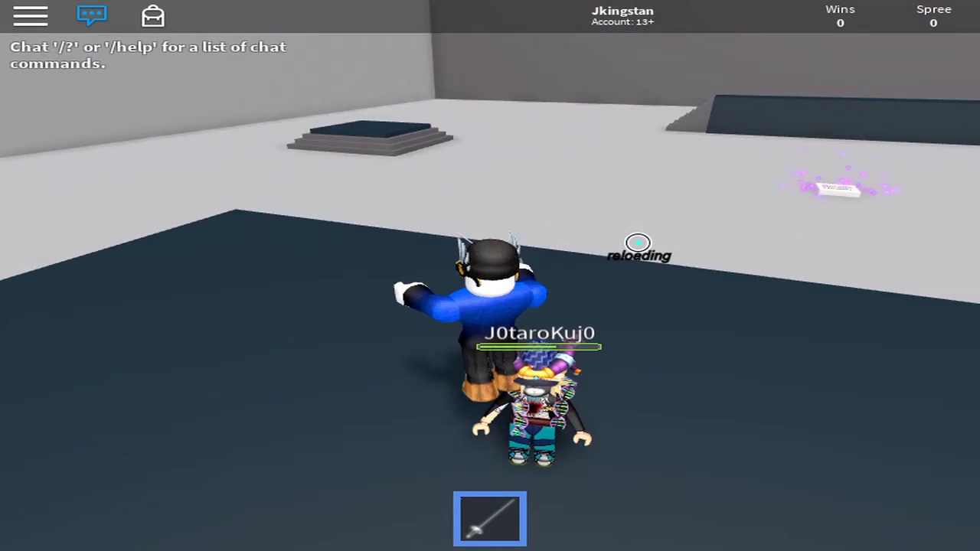
key(w)
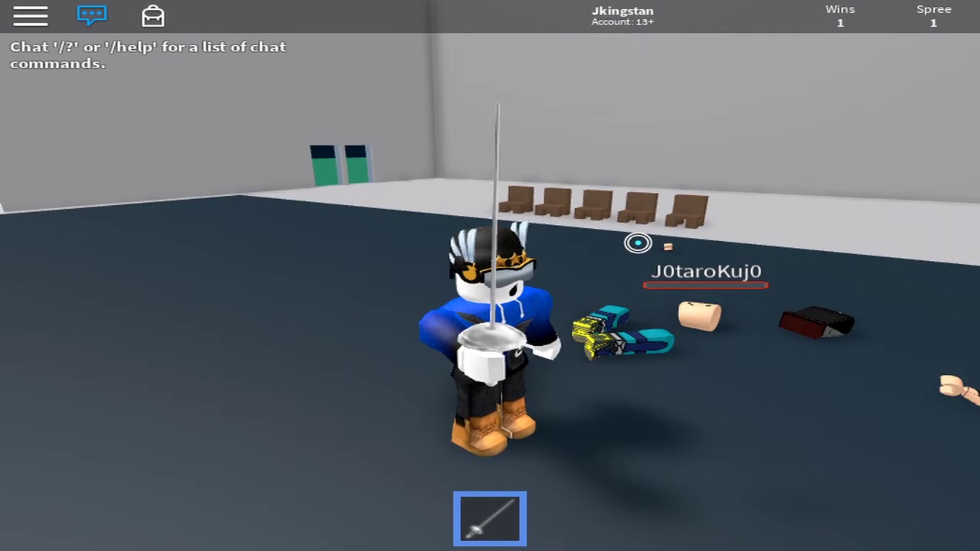
key(w)
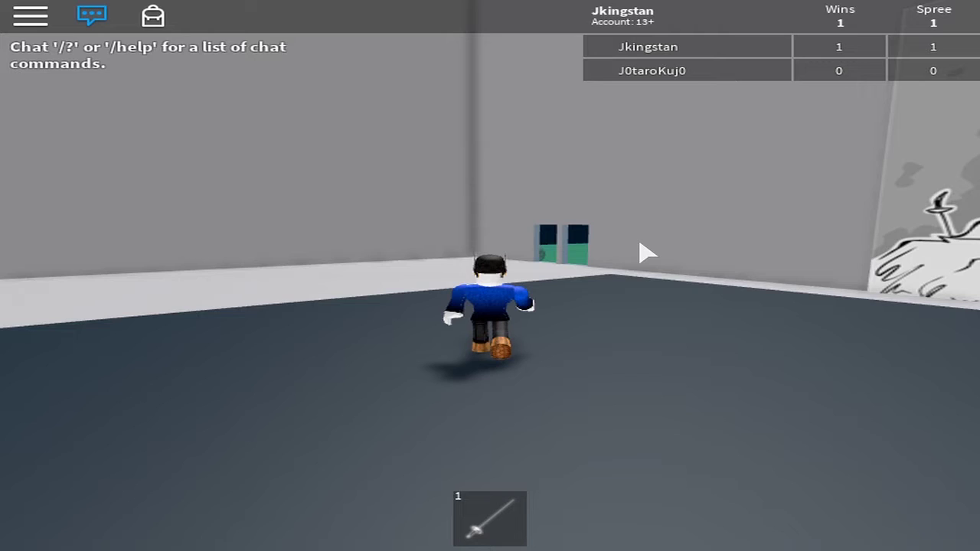
key(Tab)
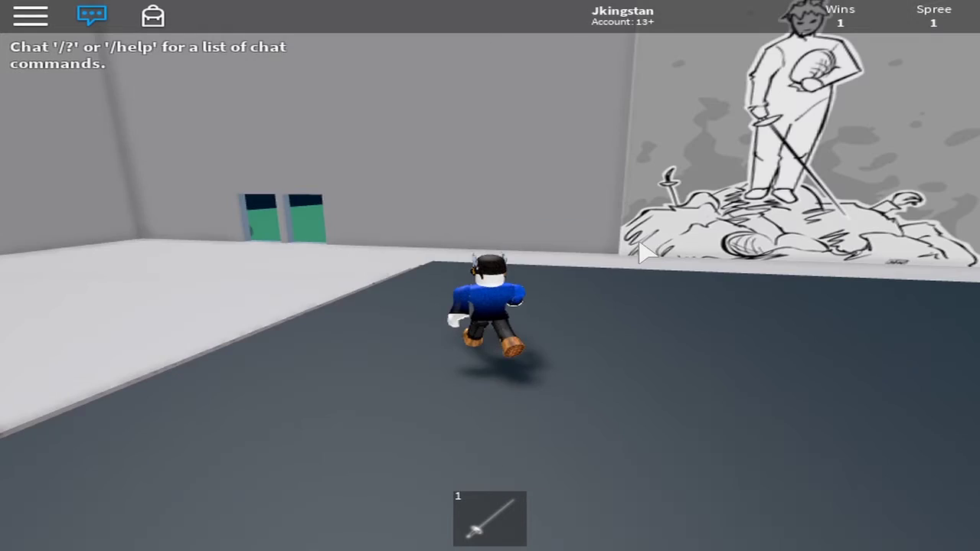
Step: Run the character off the dark arena platform and across the pale floor toward the two wall openings
key(w)
key(w)
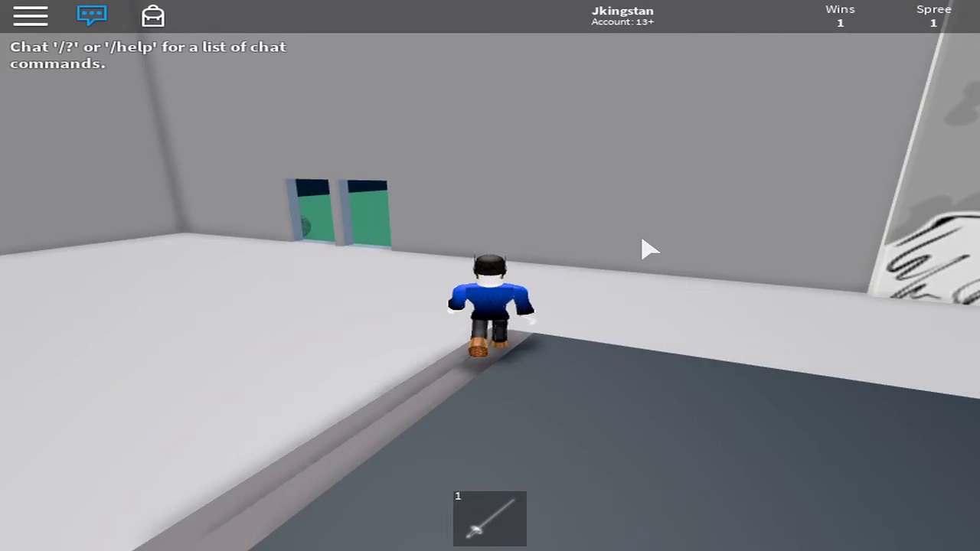
key(w)
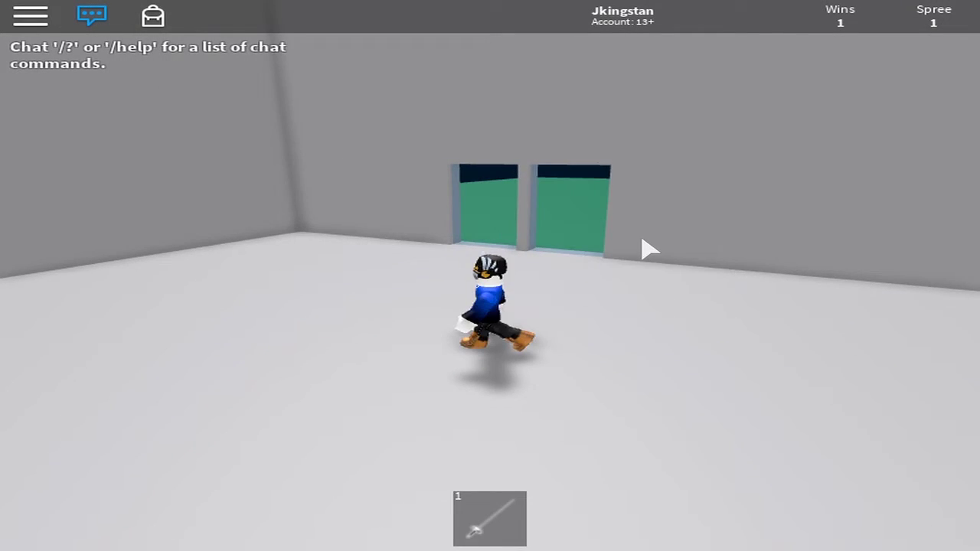
Step: Lower the Graphics Quality to its minimum in the game settings and resume the game
key(Escape)
click(328, 97)
scroll(773, 399, down, 2)
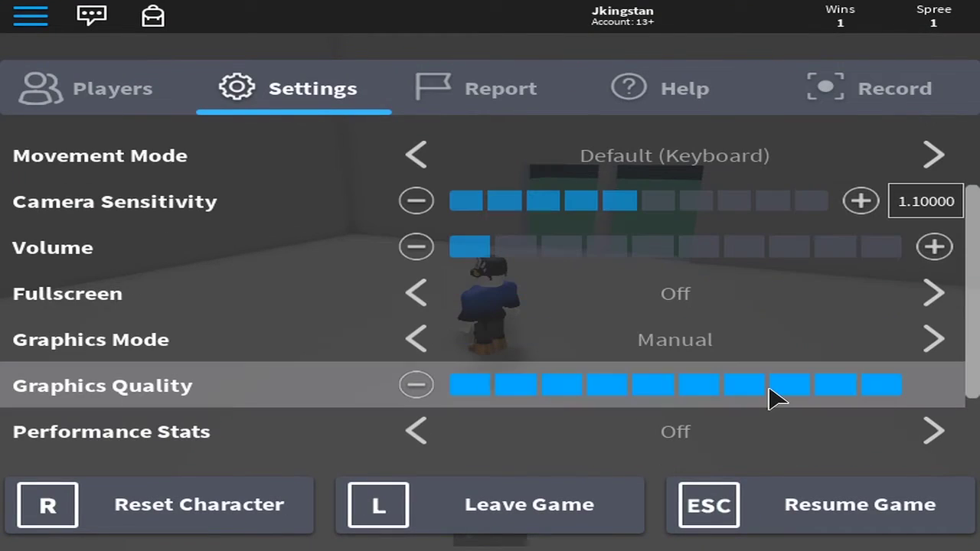
drag(773, 398, 366, 384)
key(Escape)
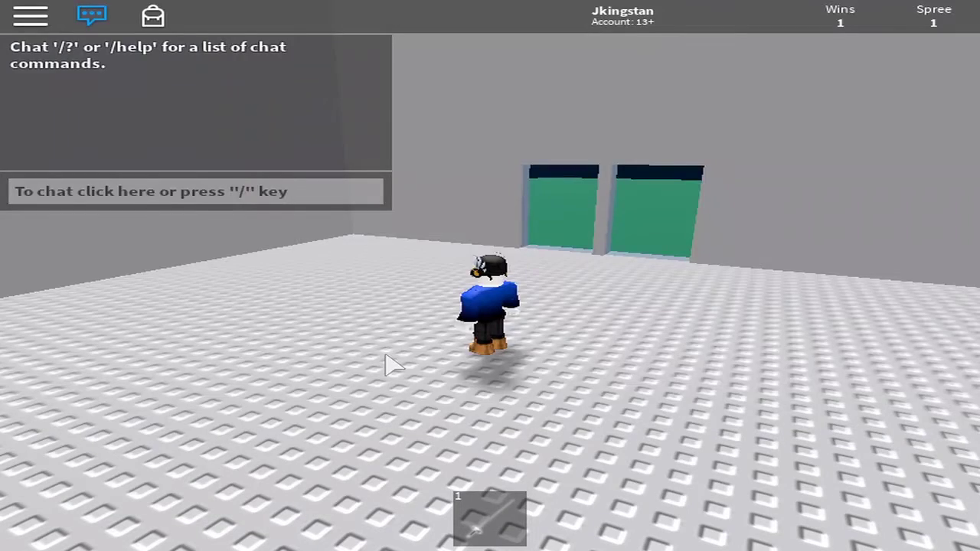
Step: Run the character through the wall opening onto the grass outside, briefly showing the player leaderboard
key(w)
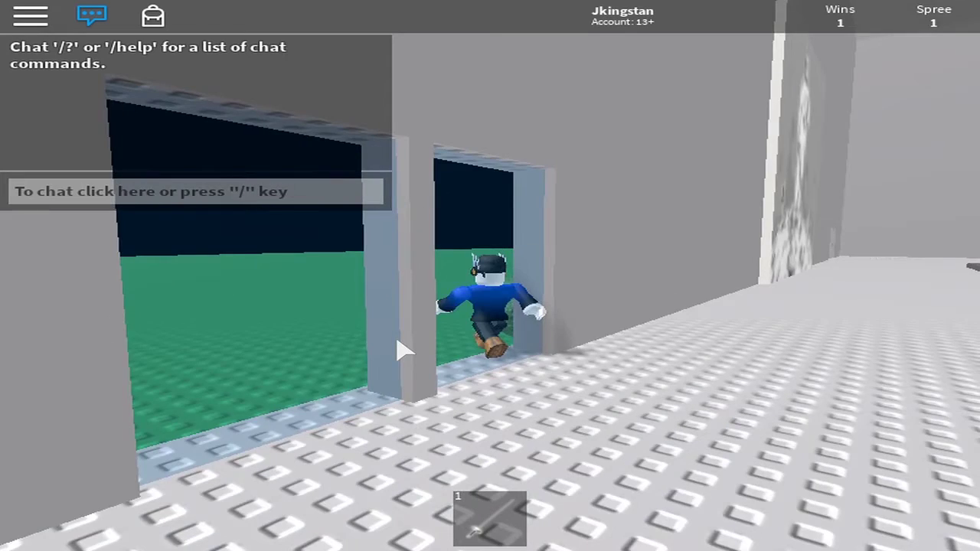
key(Tab)
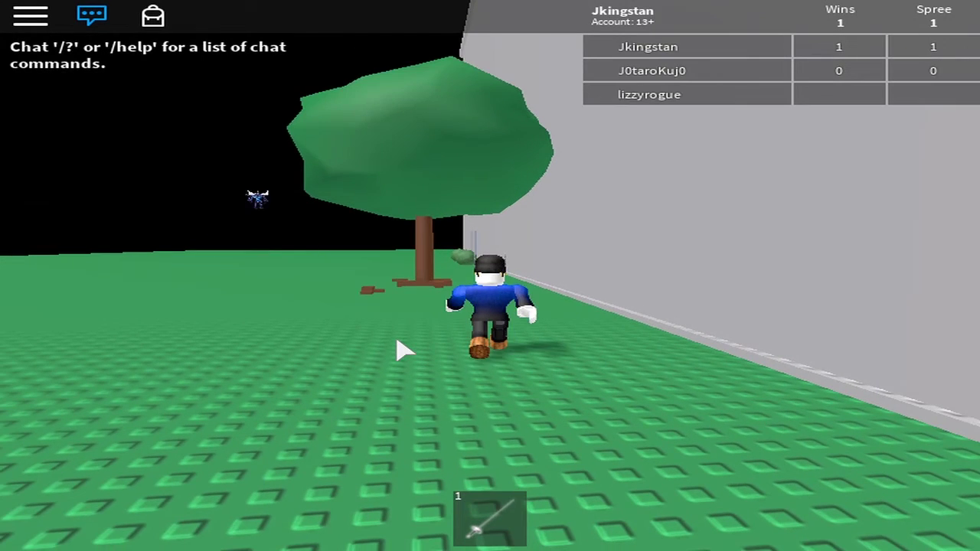
key(Tab)
Step: Turn the character to face the camera on the grass, view it close up, and hide the chat window
key(s)
key(Left)
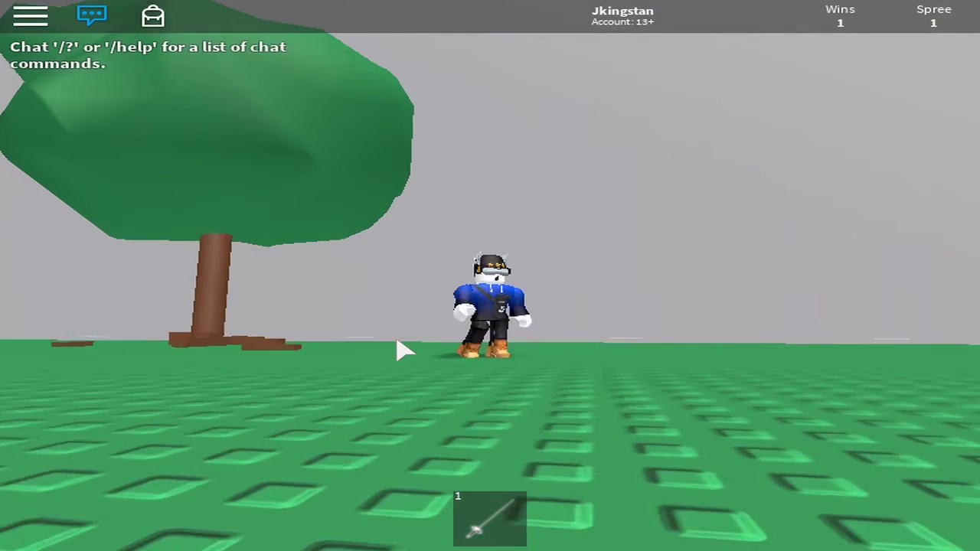
key(Right)
scroll(403, 350, up, 5)
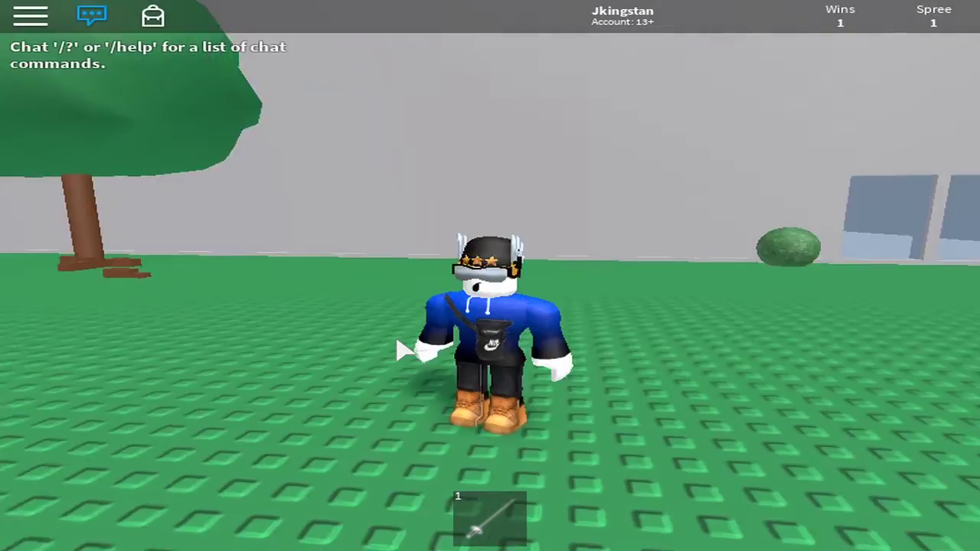
key(w)
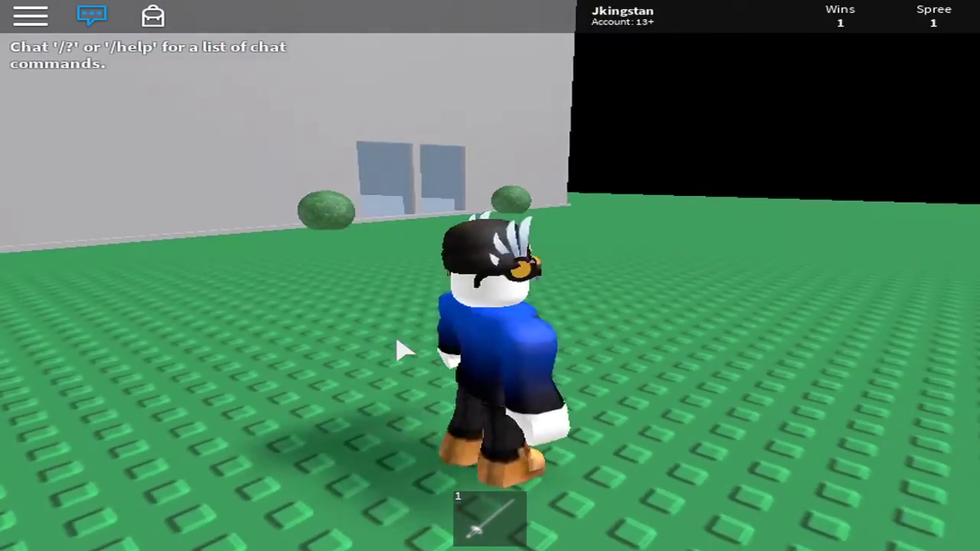
key(Right)
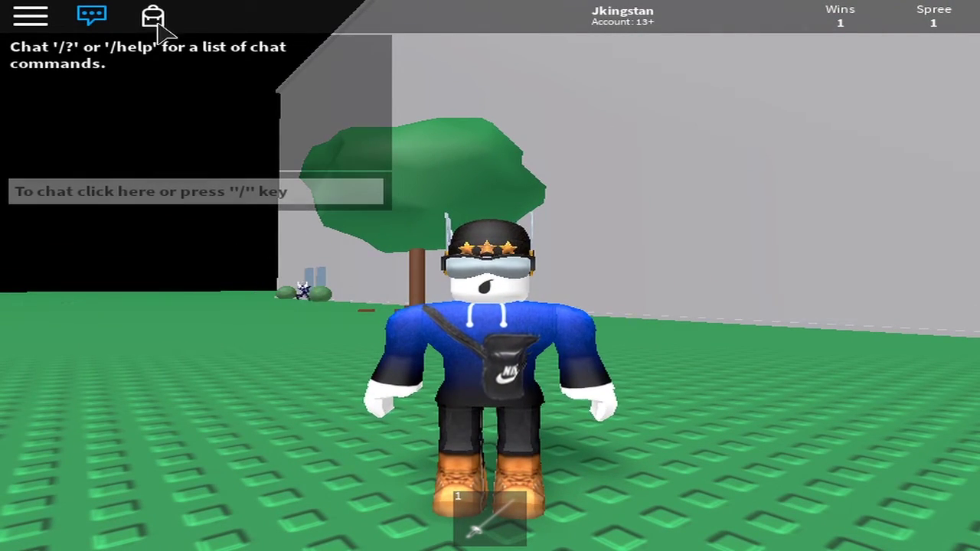
click(119, 23)
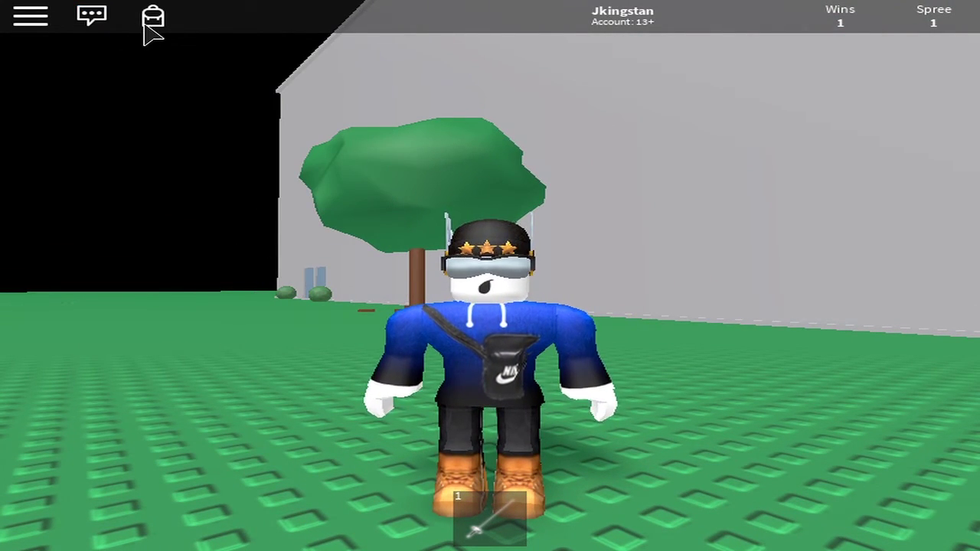